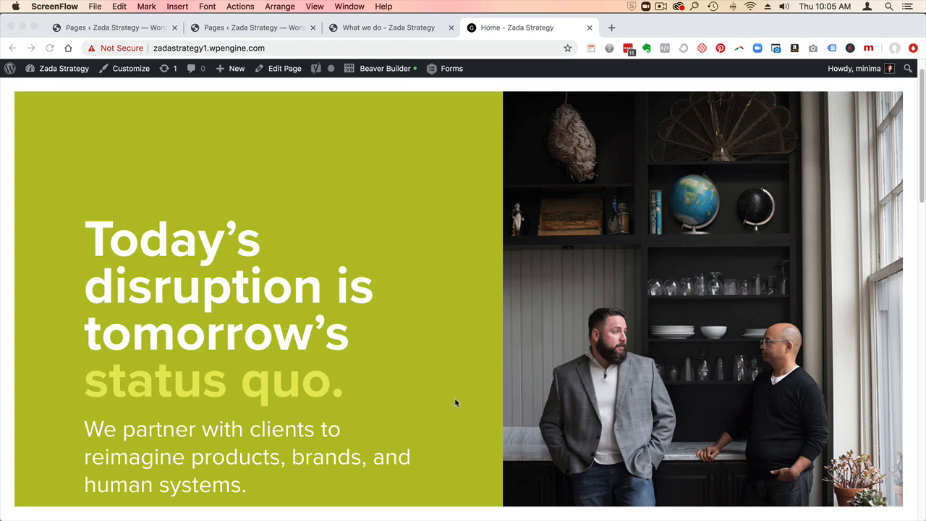
- Open the Home front page in Beaver Builder from the site's list of all pages
scroll(455, 403, down, 3)
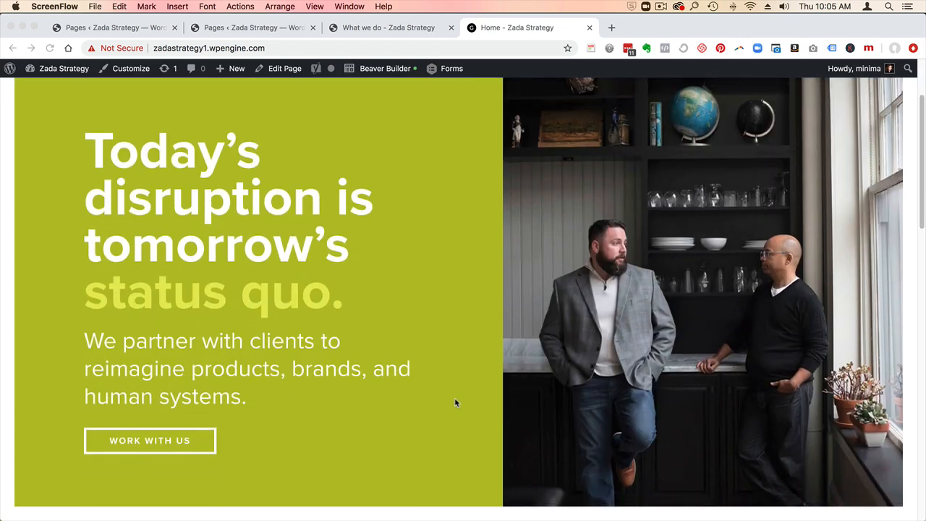
scroll(455, 403, down, 5)
scroll(455, 403, down, 3)
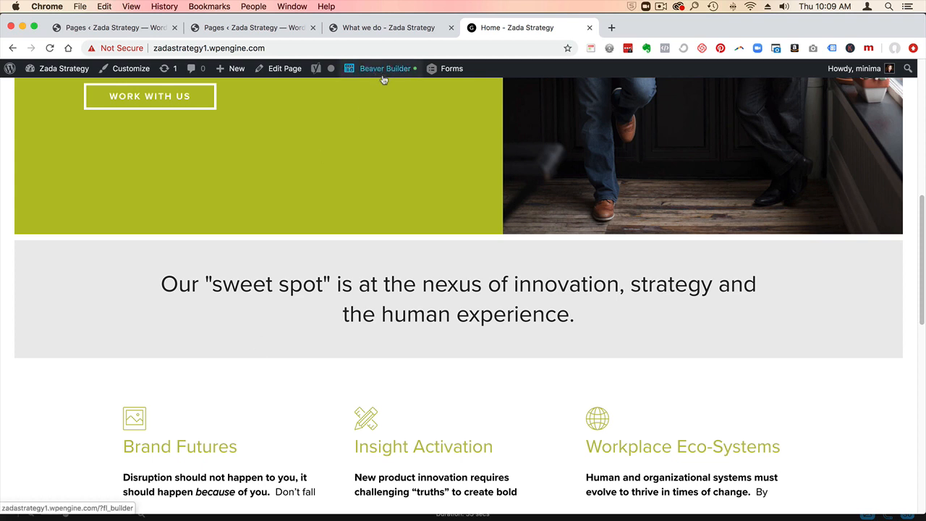
click(274, 72)
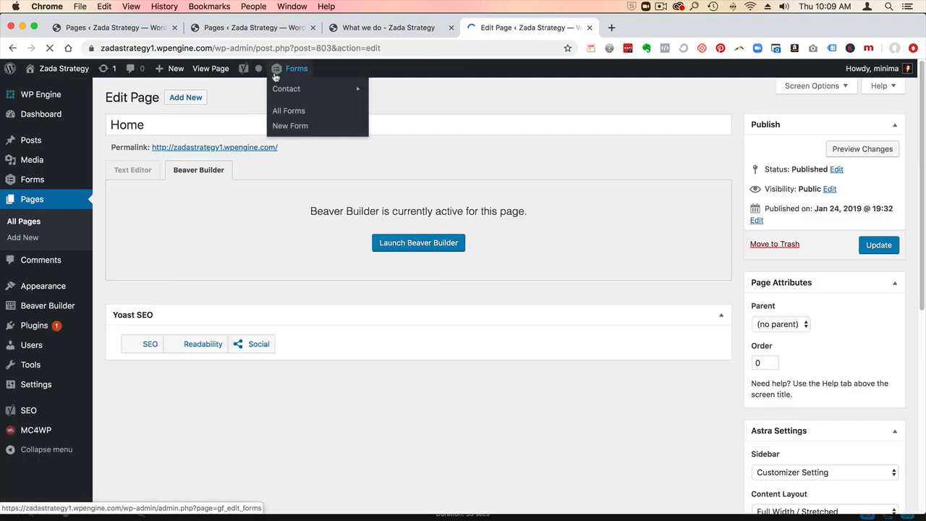
click(35, 222)
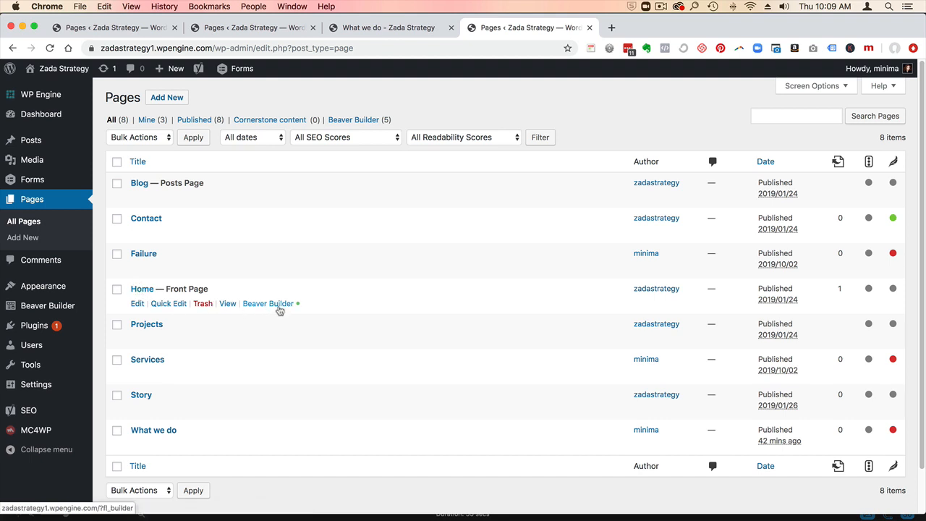
click(274, 304)
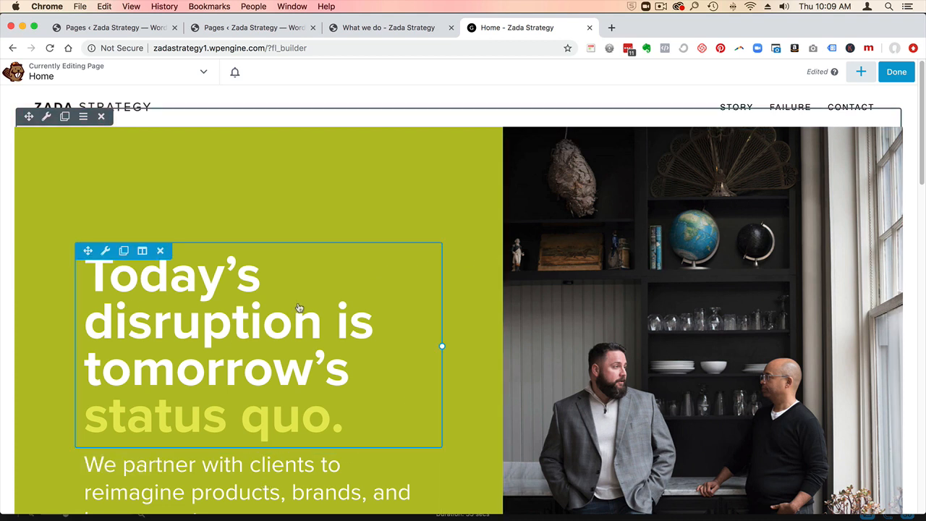
- Save the current Home page layout as a reusable template named page_hometemplate
scroll(181, 296, down, 1)
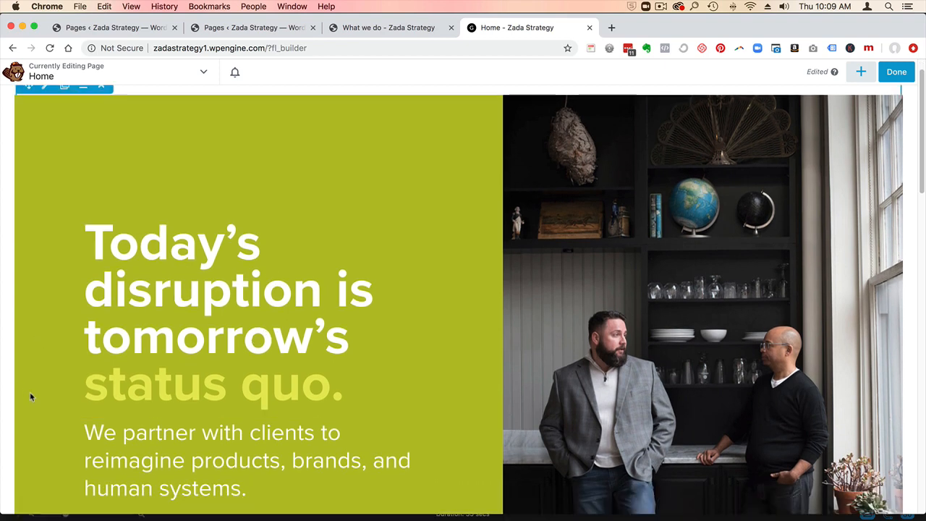
drag(89, 429, 152, 492)
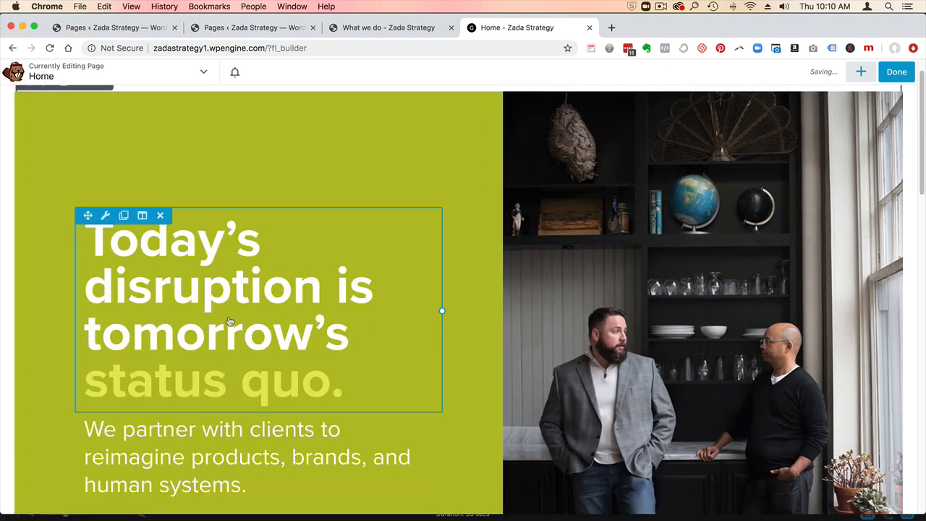
scroll(361, 191, down, 10)
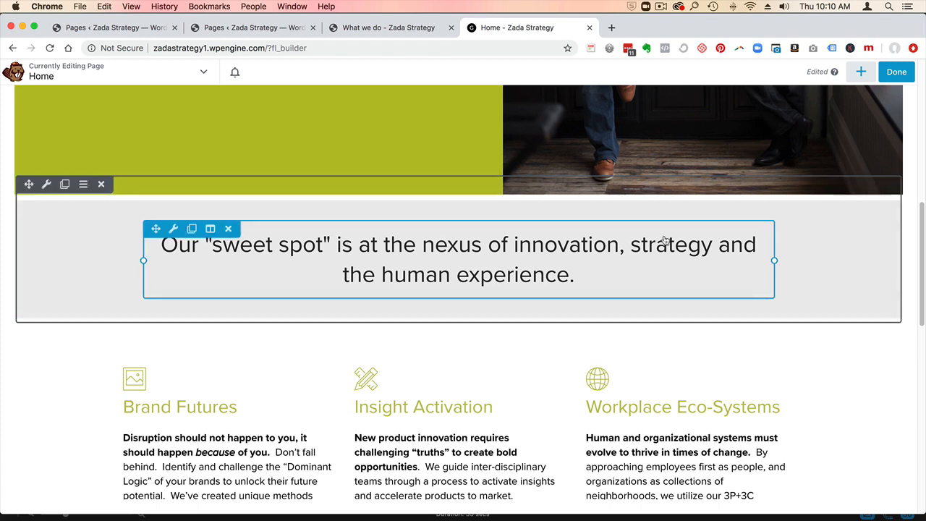
scroll(132, 326, up, 3)
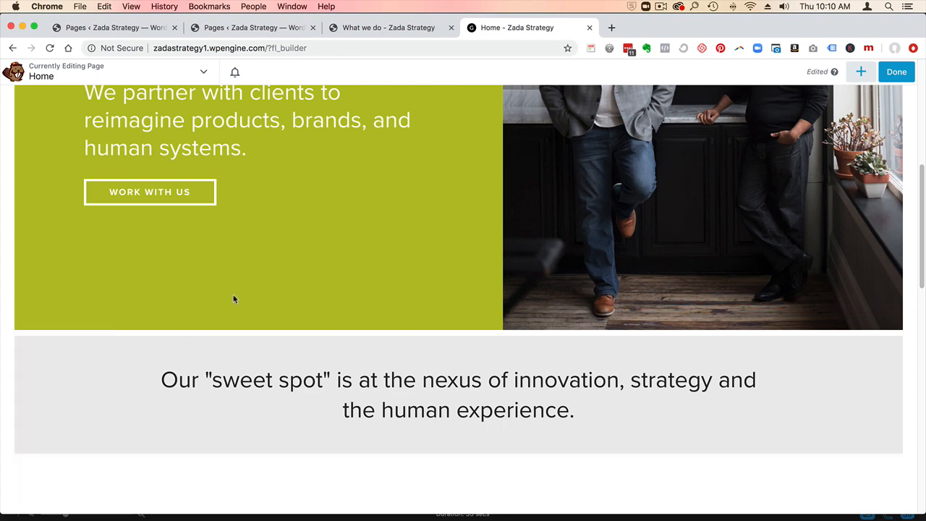
scroll(233, 295, up, 5)
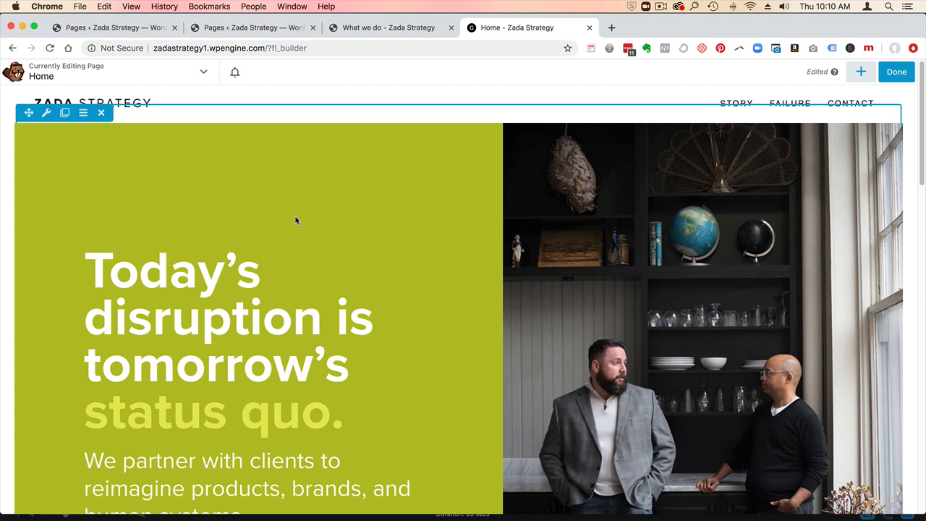
click(203, 76)
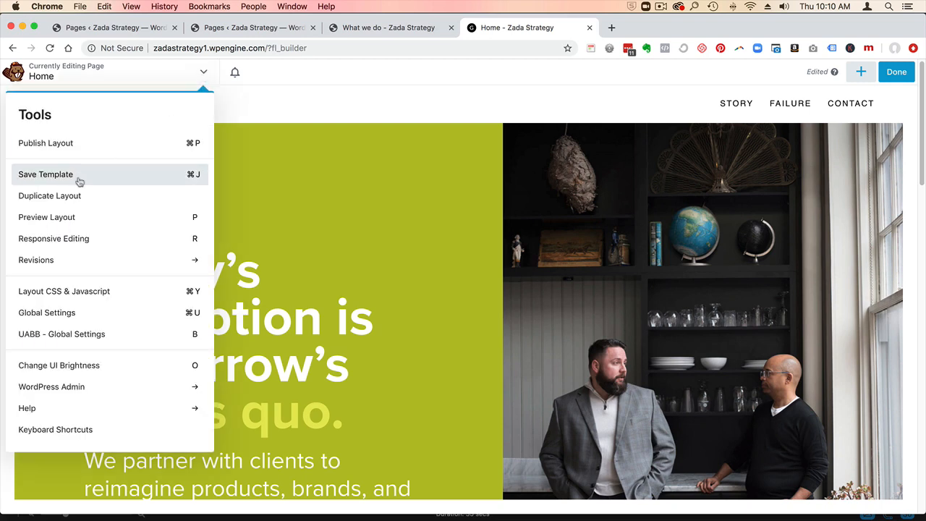
click(80, 177)
text(pag)
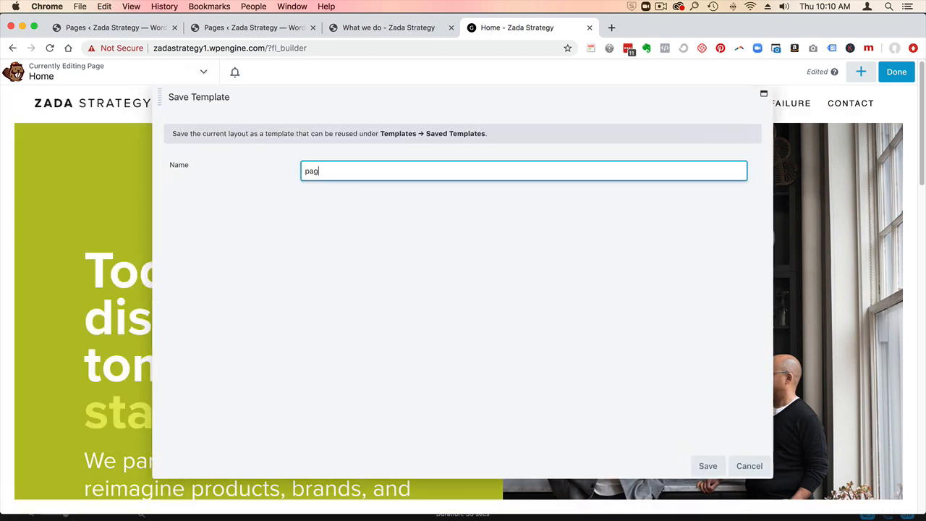
text(e_hometemplate)
click(706, 466)
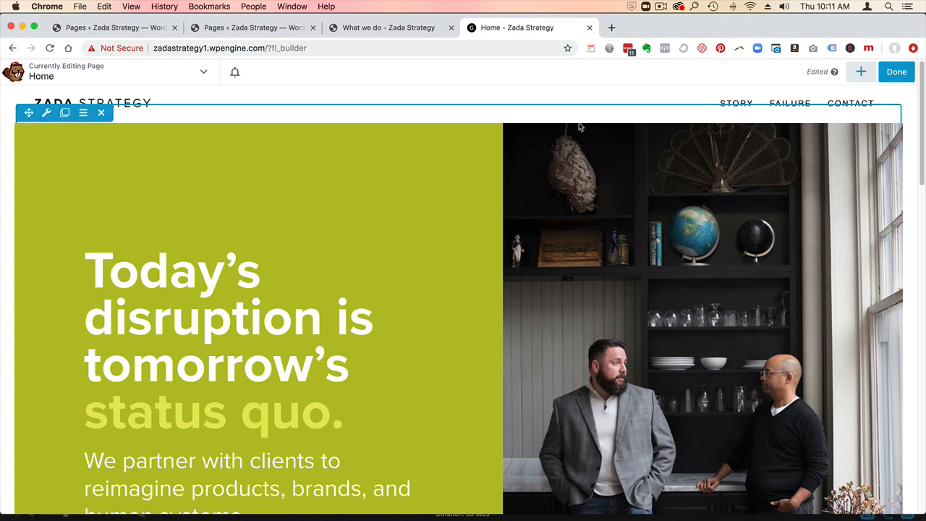
- Append the saved template page_hometemplate to the existing Home layout and delete the duplicate "Today's disruption" hero row
click(861, 72)
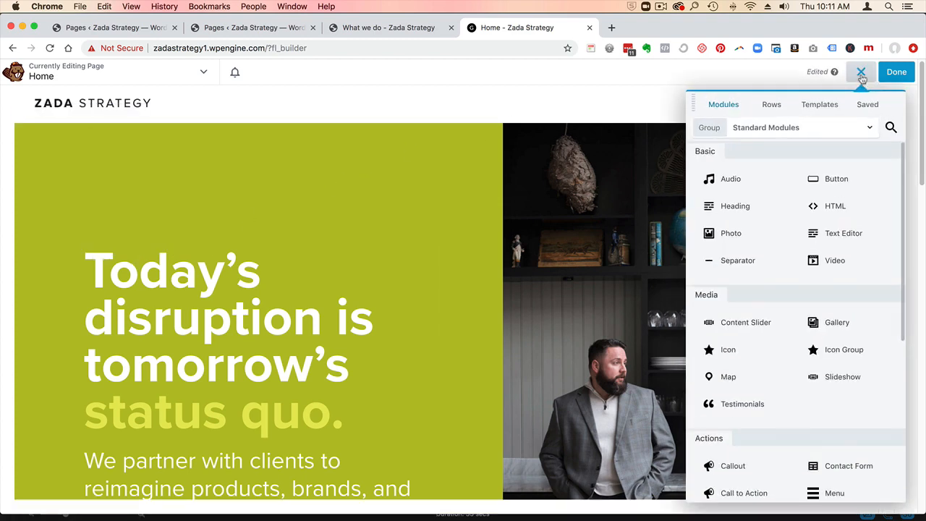
click(824, 106)
click(781, 128)
click(765, 209)
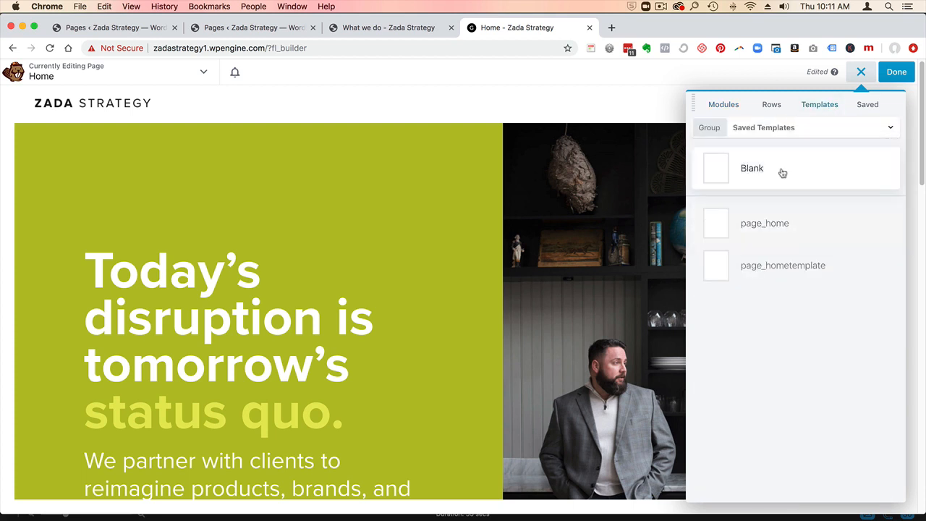
click(781, 269)
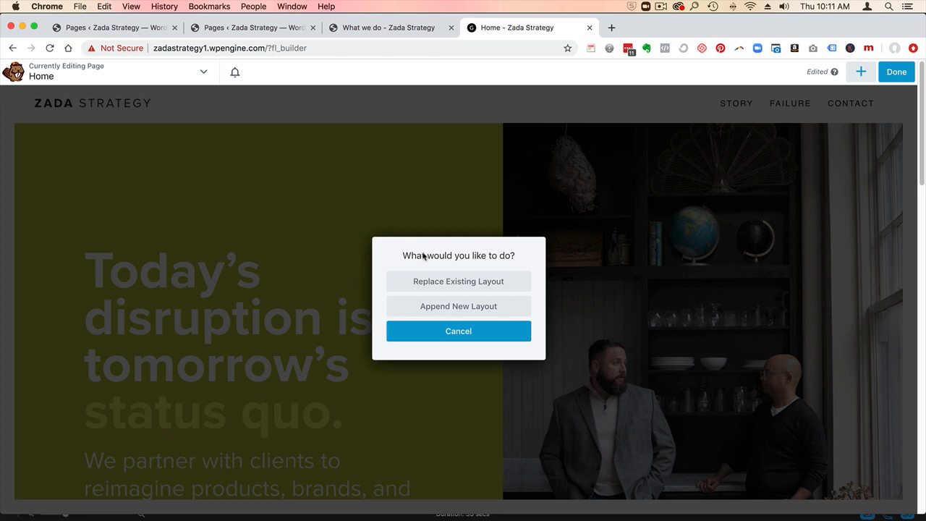
click(441, 308)
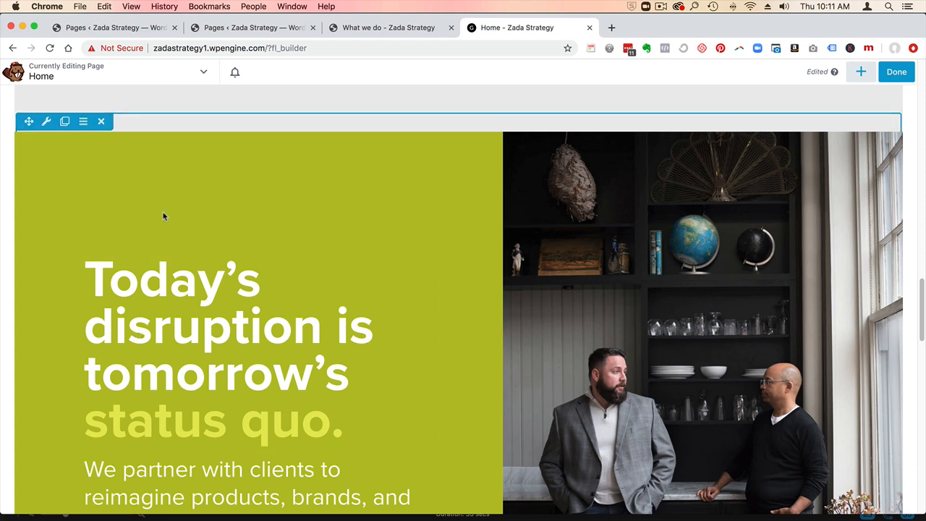
click(101, 122)
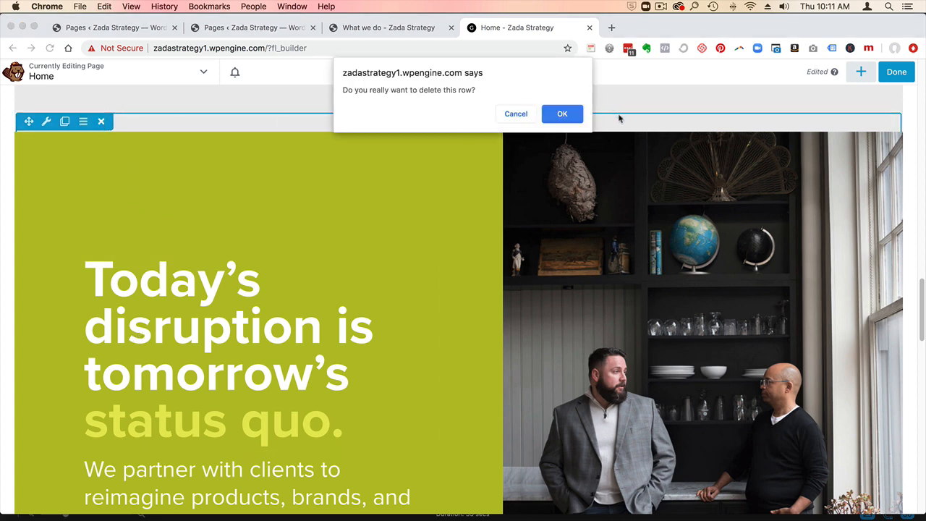
click(571, 110)
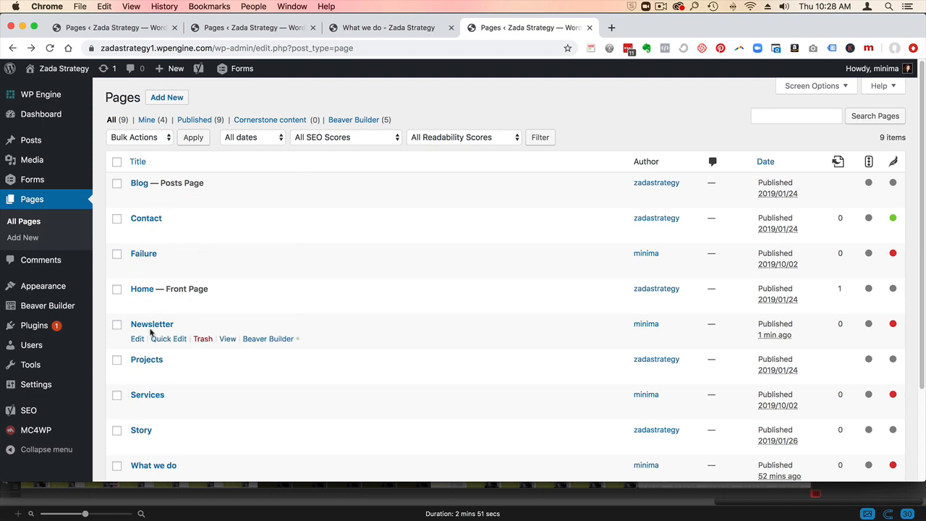
- Open the Newsletter page in Beaver Builder and add a UABB Subscription Form module to its empty layout
click(267, 340)
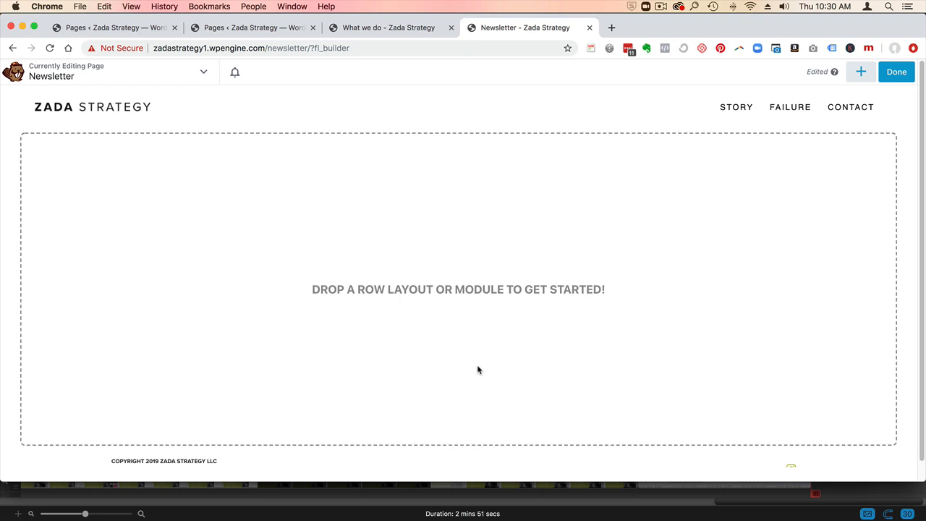
click(861, 75)
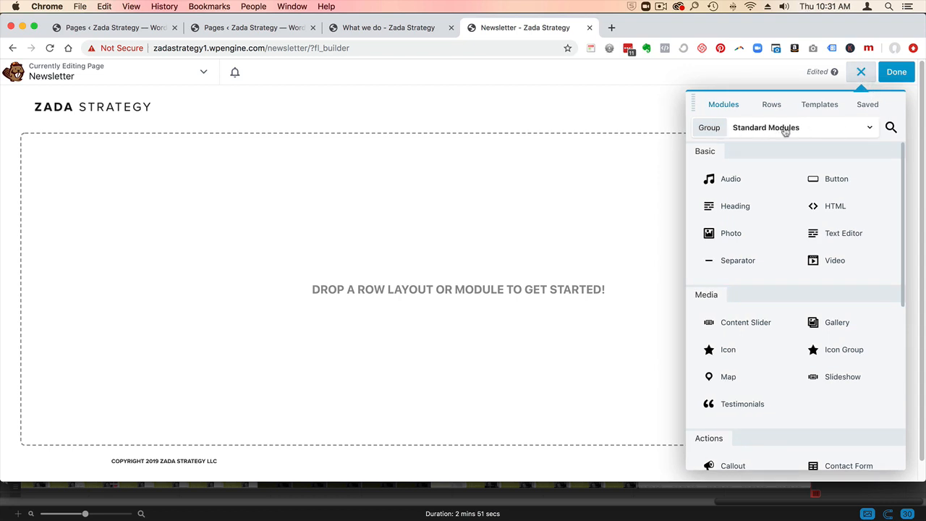
click(891, 127)
text(sub)
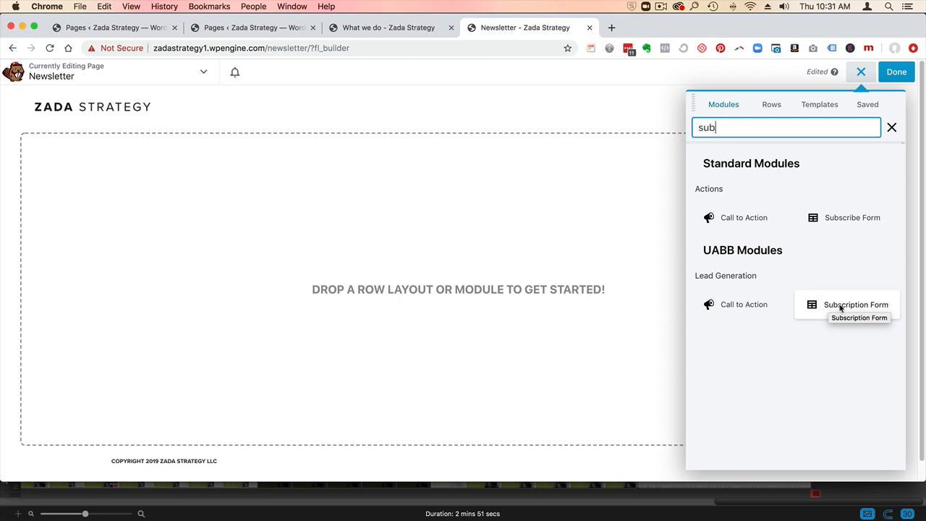
drag(839, 308, 550, 267)
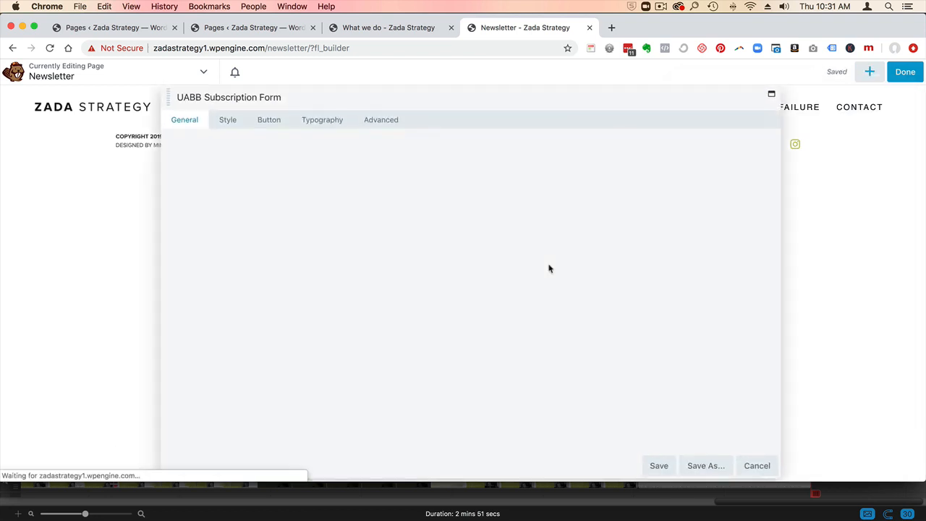
drag(372, 104, 520, 148)
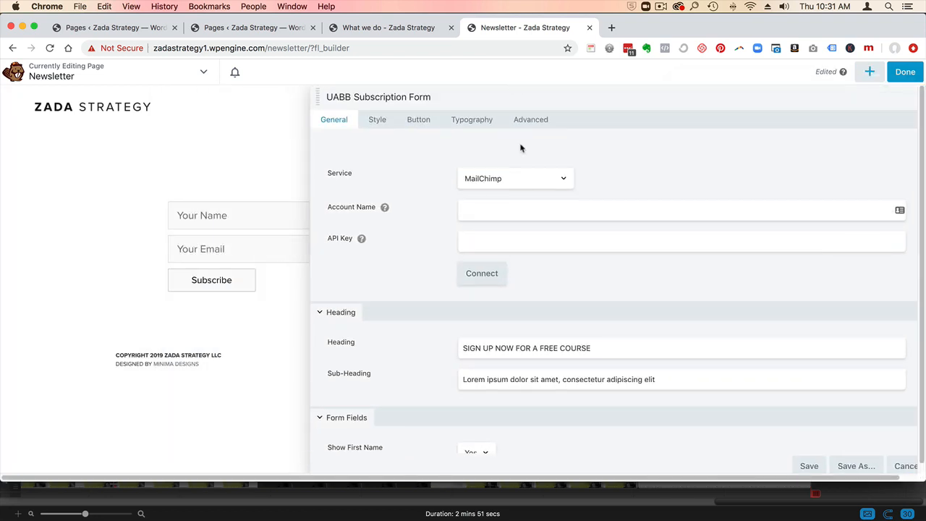
- Connect the subscription form to the ConvertKit service with the saved account and the Site Footer Optin list
click(526, 183)
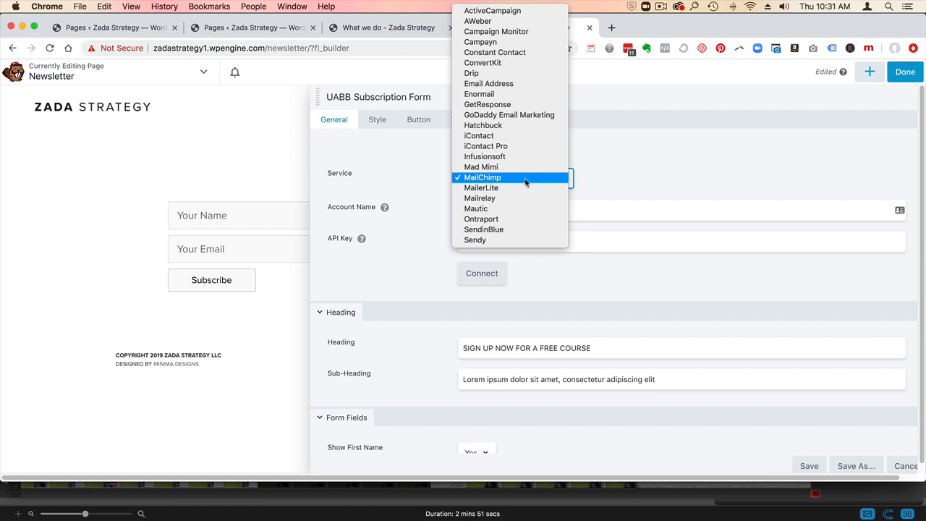
click(524, 65)
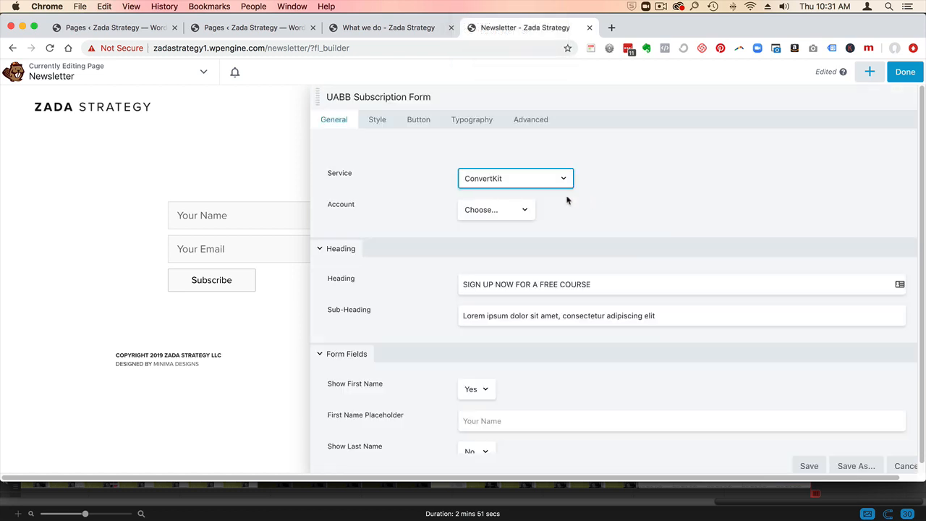
click(505, 212)
click(502, 219)
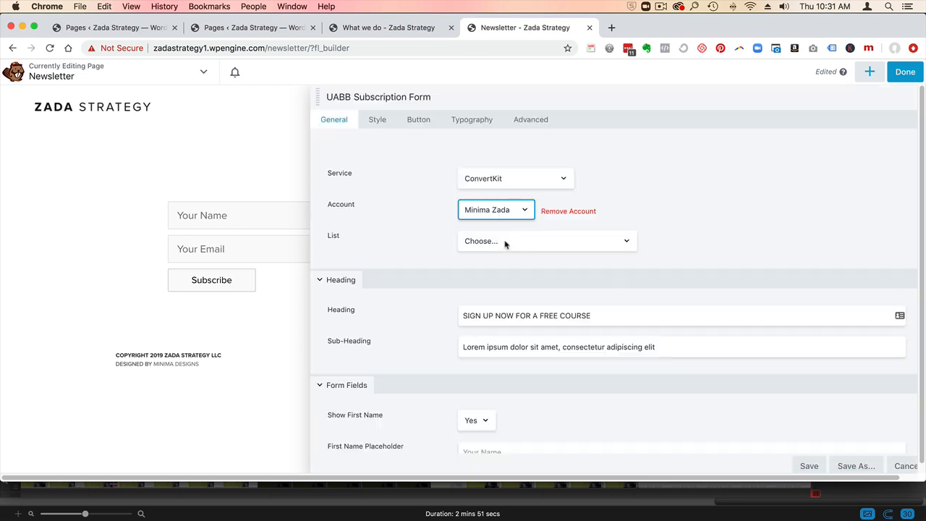
click(504, 244)
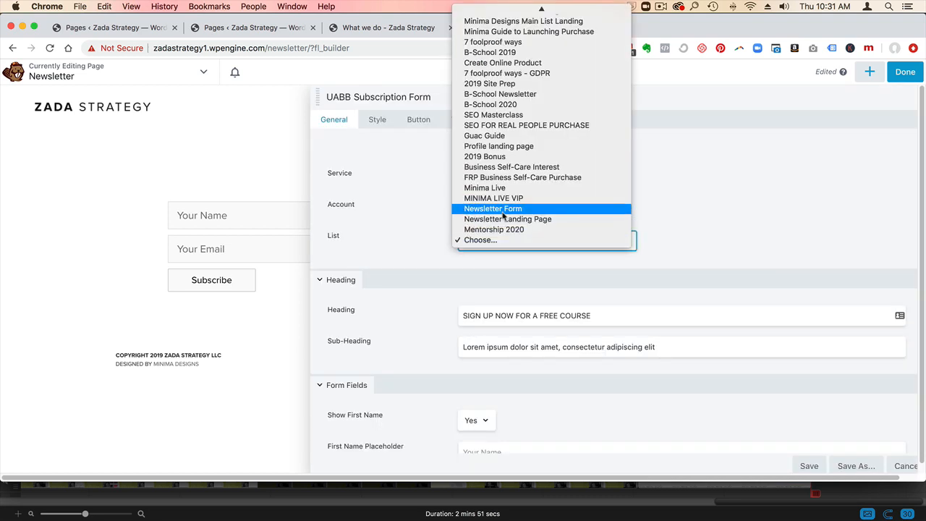
scroll(528, 87, up, 3)
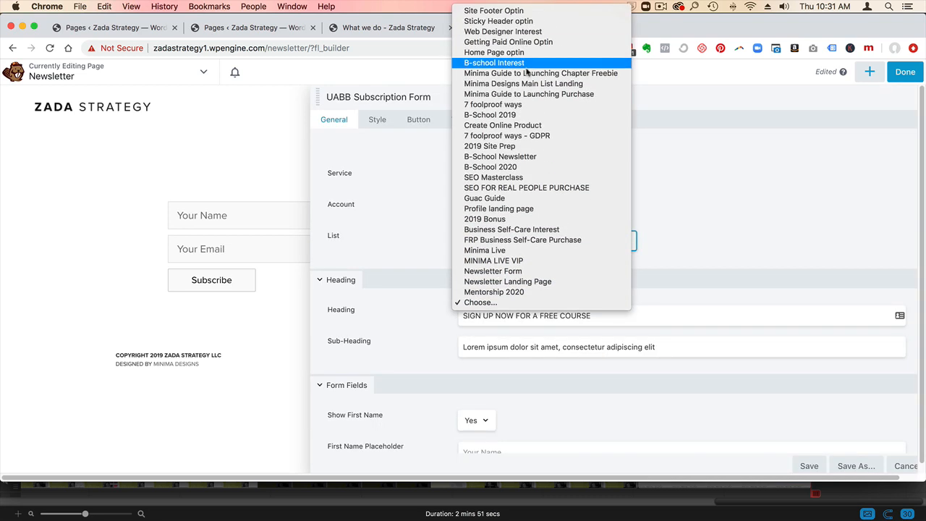
click(529, 12)
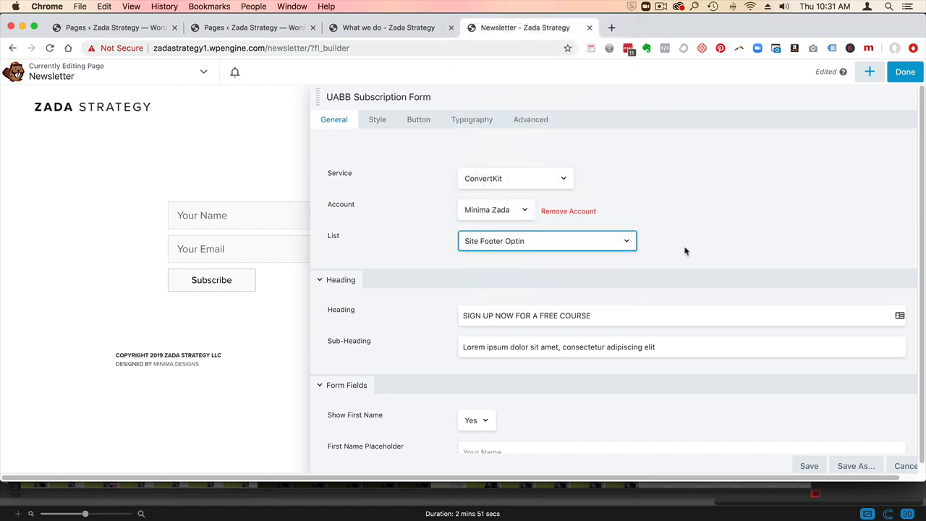
- Set the form's heading to "SIGN UP NOW FOR OUR NEWSLETTER" and clear the sub-heading
drag(539, 316, 591, 316)
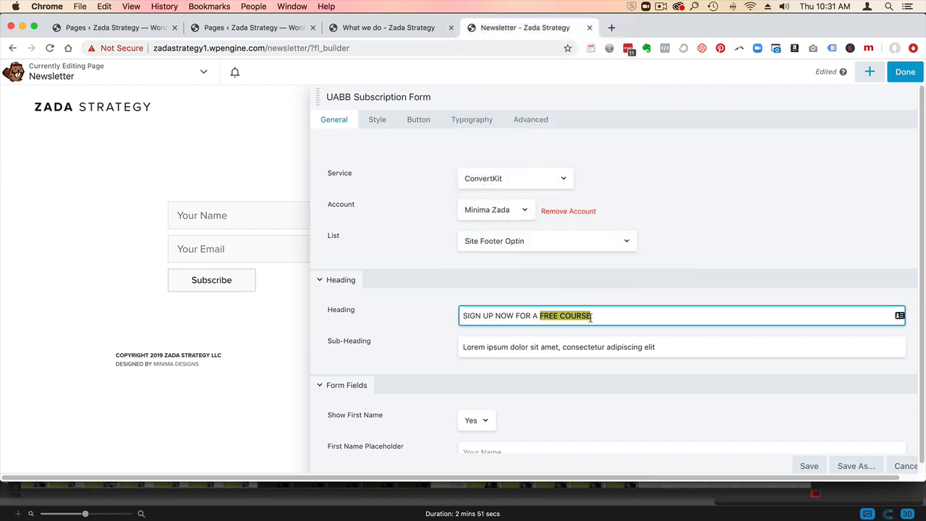
drag(534, 316, 615, 316)
text(O)
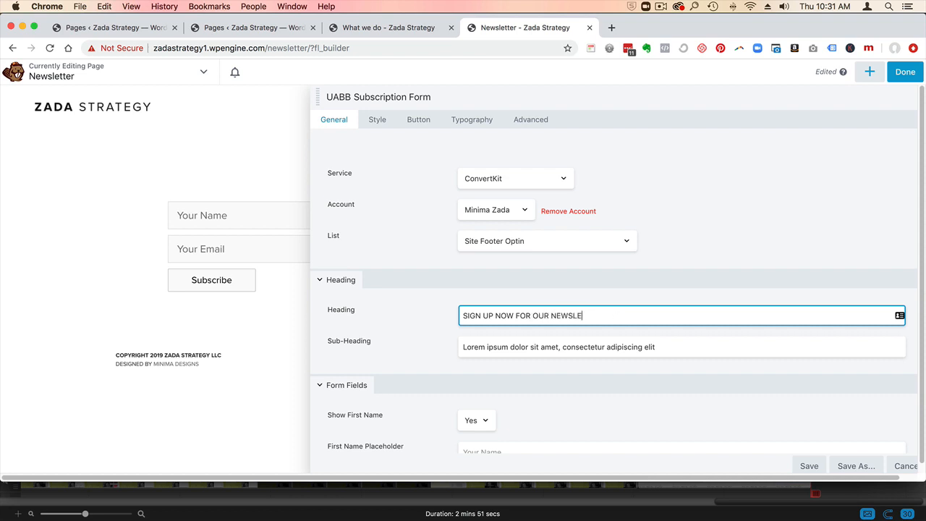
drag(685, 351, 650, 328)
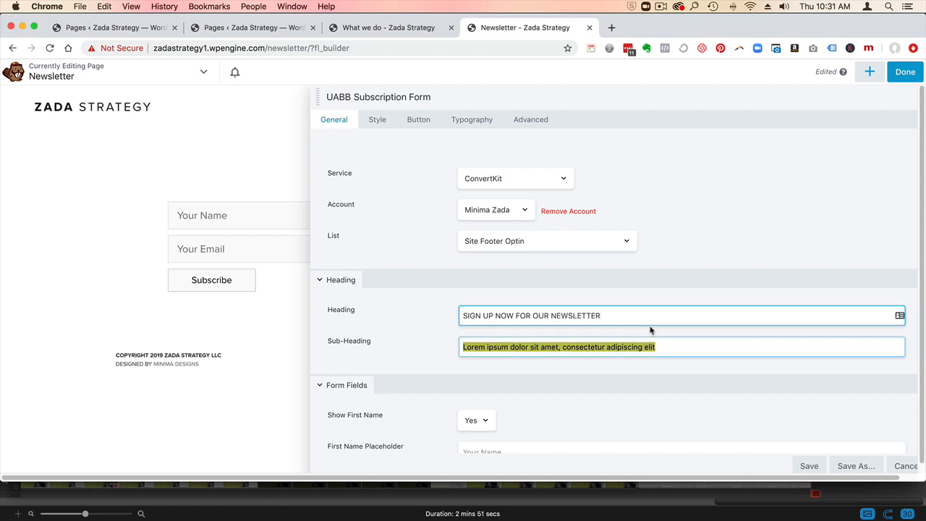
key(BackSpace)
- Set the subscription form's layout style to Inline
scroll(477, 361, down, 5)
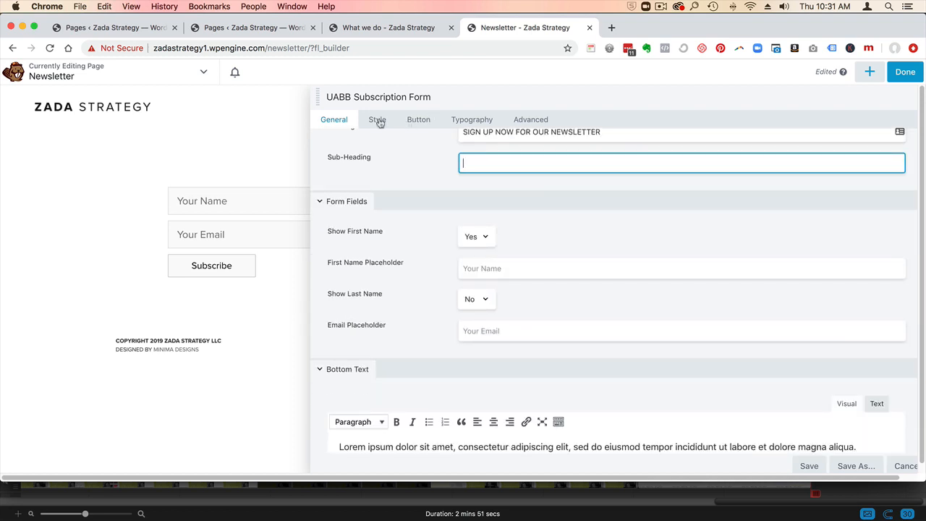
click(379, 121)
scroll(499, 227, down, 1)
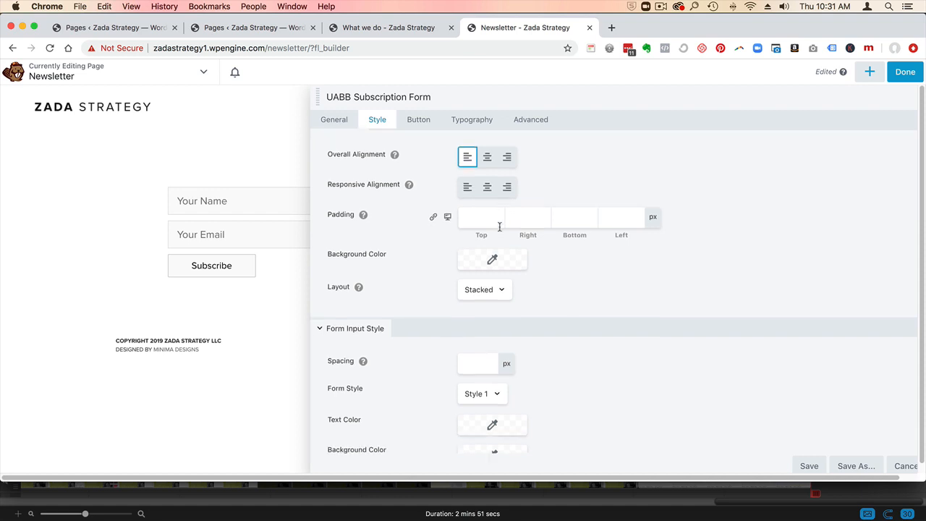
click(496, 290)
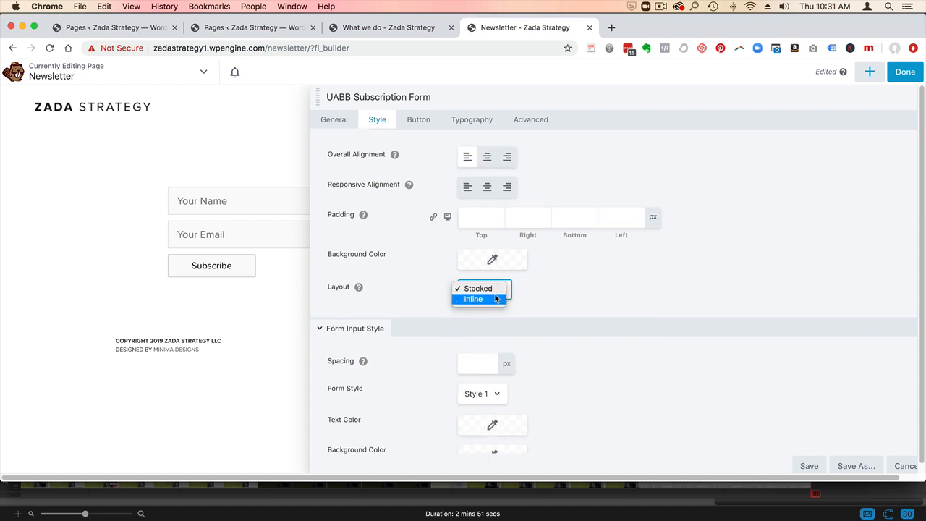
click(496, 301)
drag(537, 95, 572, 101)
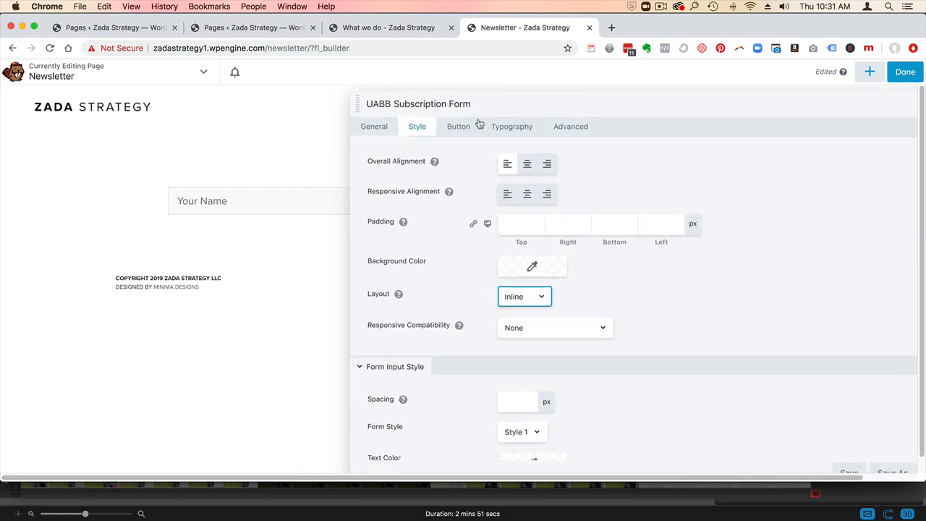
- Change the subscription form's button text to "GET IT"
click(459, 126)
click(541, 268)
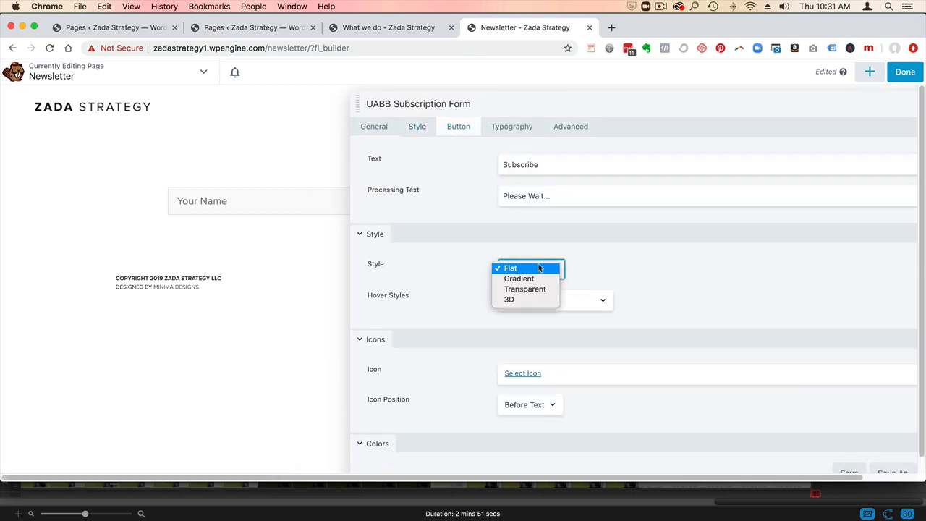
click(535, 241)
scroll(590, 222, down, 1)
scroll(571, 210, up, 2)
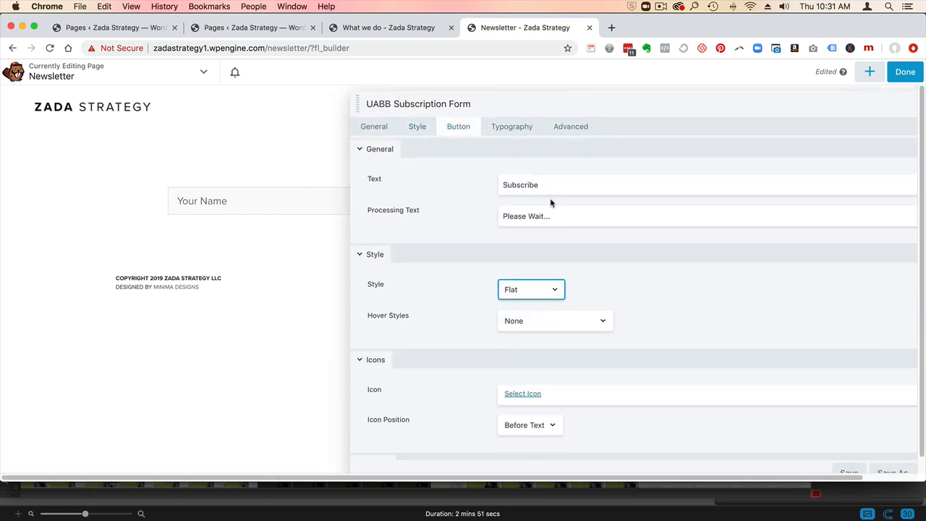
drag(550, 185, 467, 185)
text(GET IT)
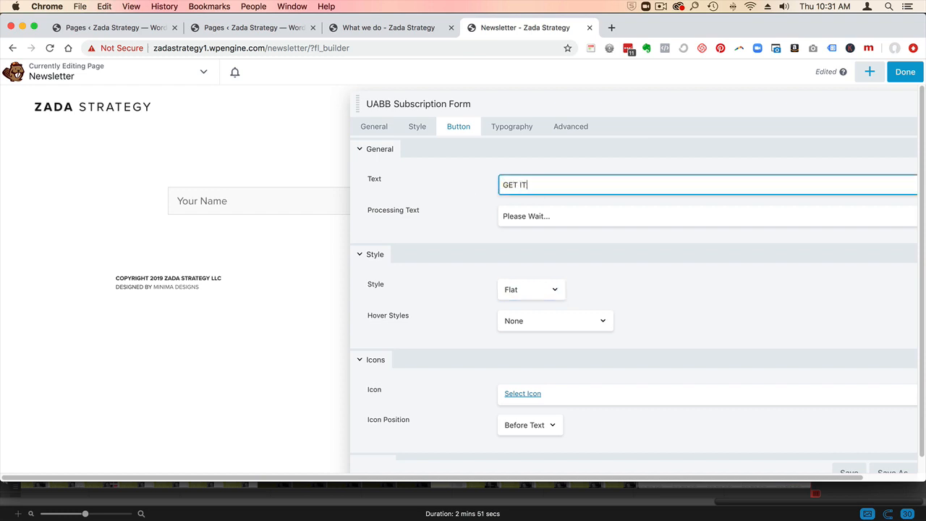
- Give the subscribe button a lime green background color, #9eed00
drag(491, 112, 574, 115)
scroll(574, 325, down, 3)
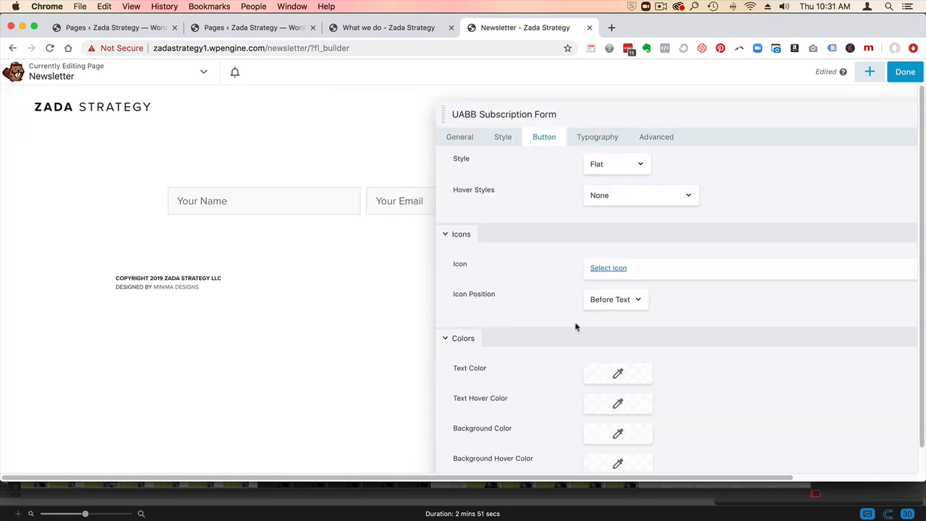
click(610, 432)
click(584, 252)
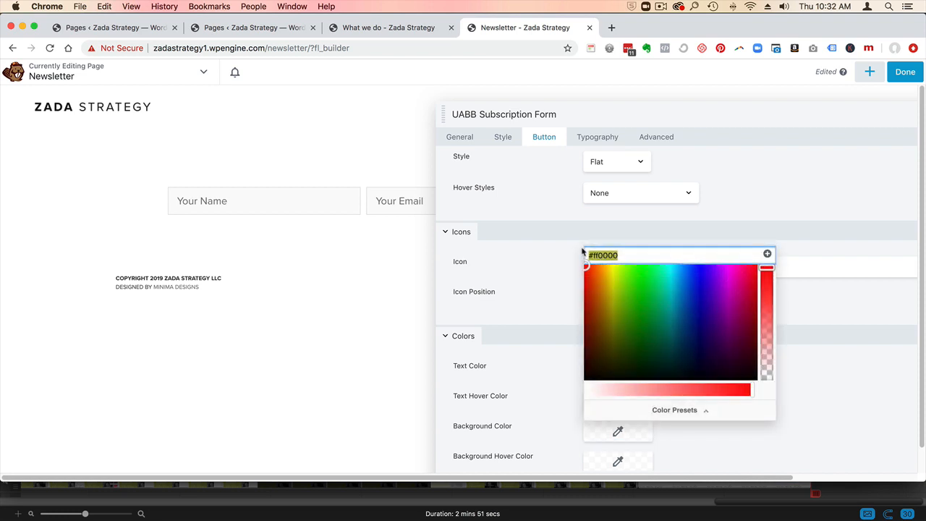
click(633, 293)
mouse_move(633, 293)
mouse_down()
mouse_move(615, 268)
mouse_move(623, 273)
mouse_up()
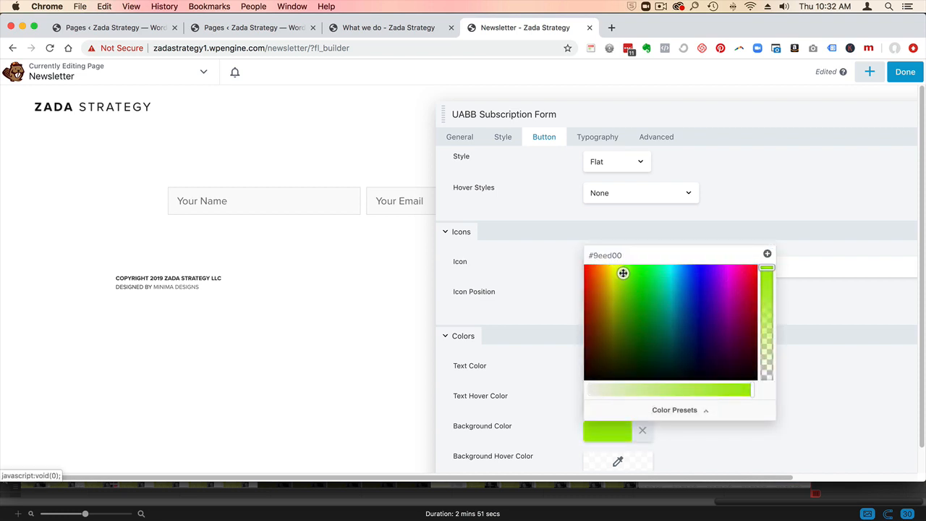
click(543, 303)
mouse_move(590, 108)
mouse_down()
mouse_move(643, 182)
mouse_move(593, 297)
mouse_move(593, 126)
mouse_move(578, 101)
mouse_up()
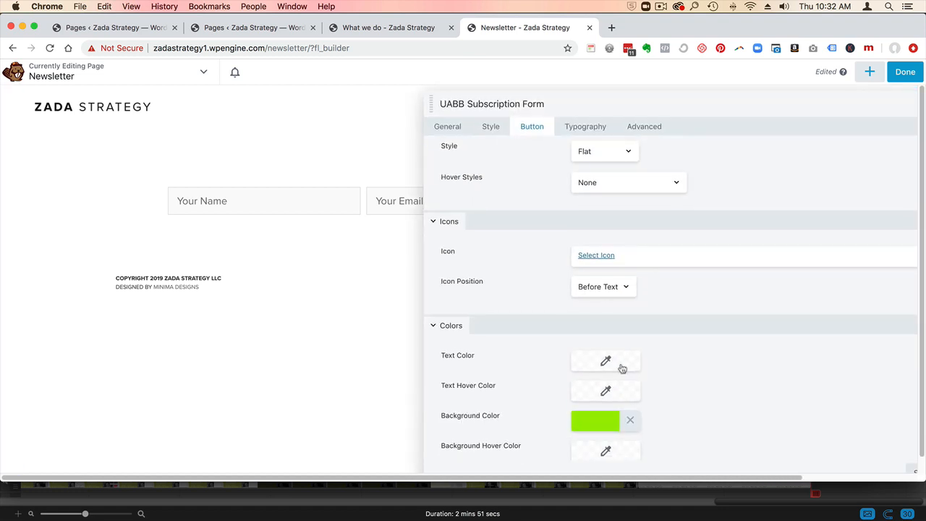
- Try the Transparent style on the subscribe button and switch it back to Flat
click(603, 154)
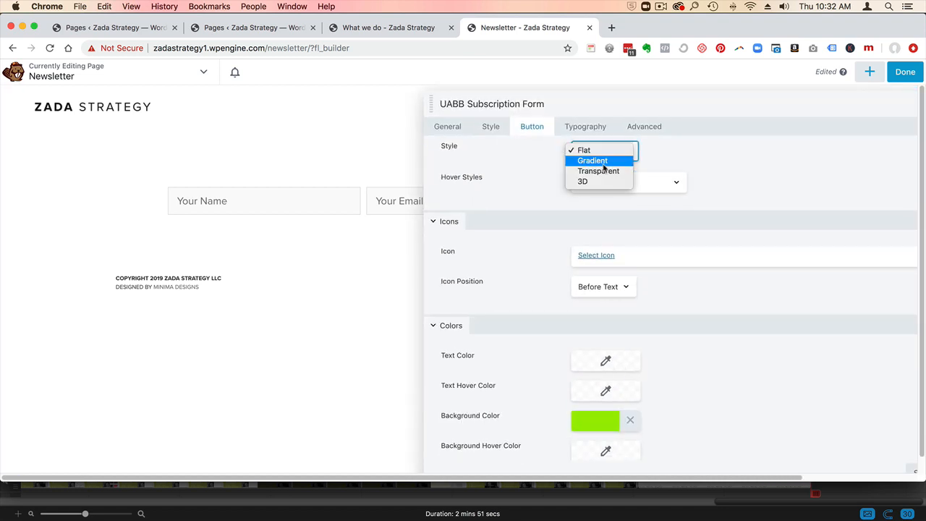
click(603, 172)
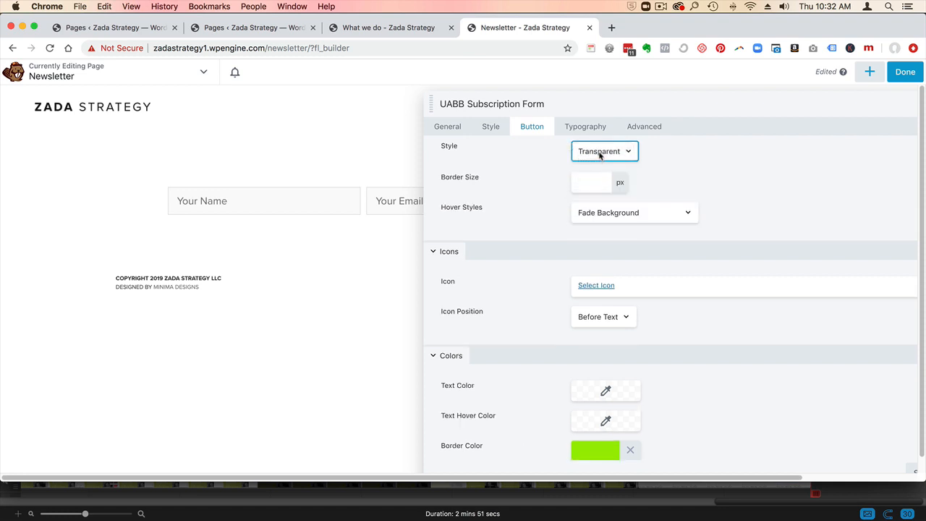
click(599, 153)
click(587, 126)
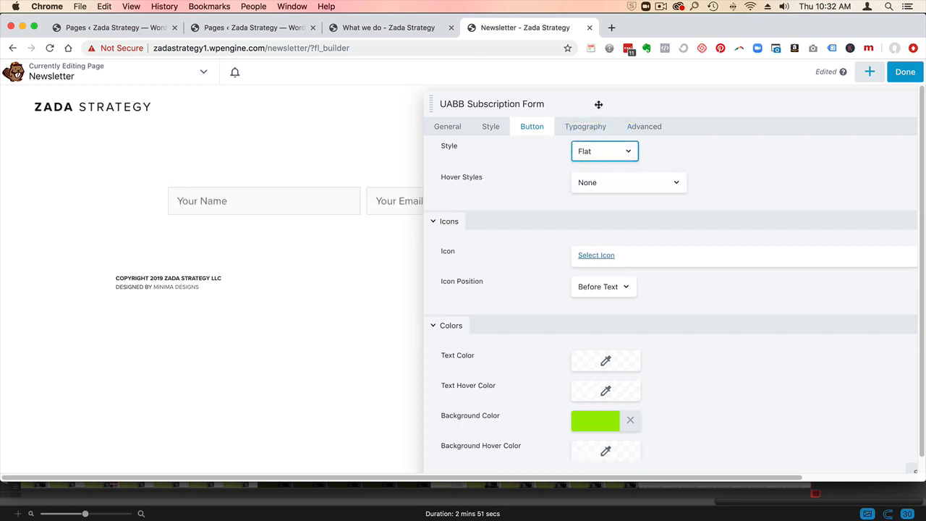
- Set the subscribe button's round corners to 0 px
drag(598, 105, 730, 110)
scroll(715, 341, down, 3)
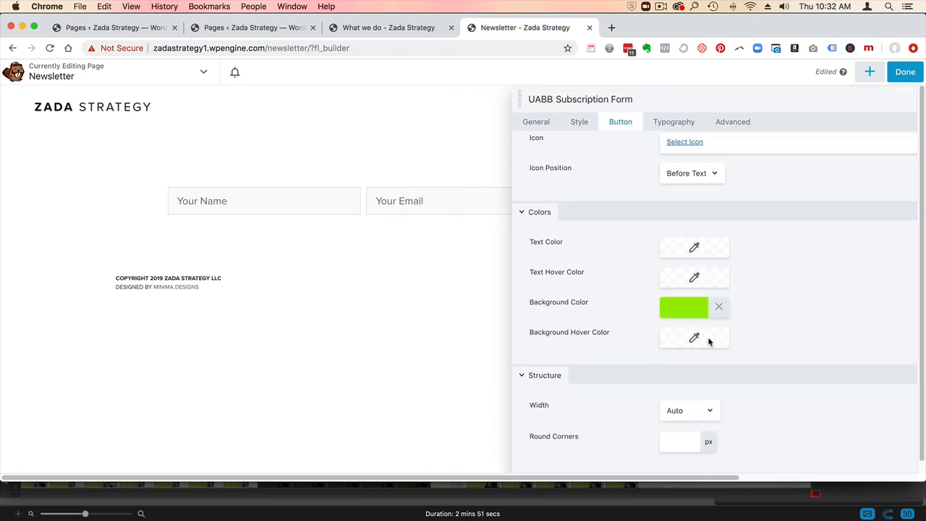
scroll(707, 342, down, 1)
click(671, 431)
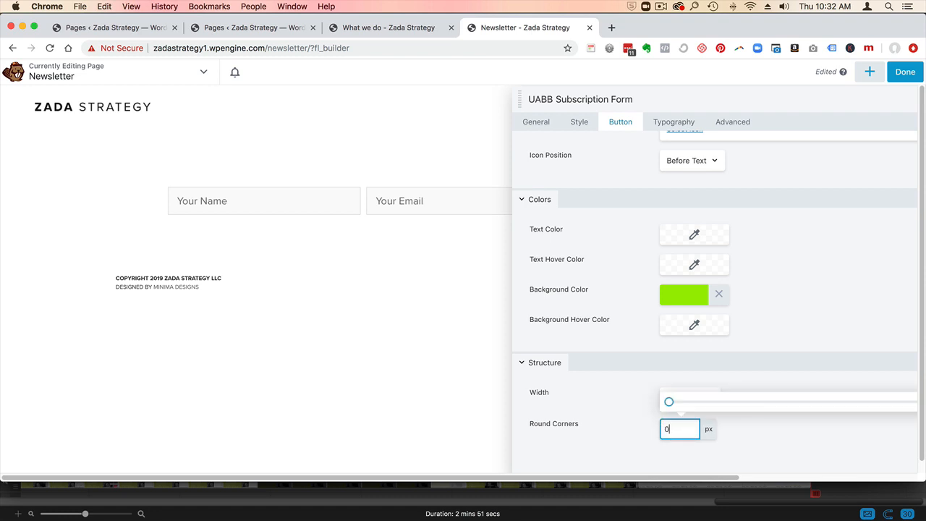
drag(651, 101, 571, 101)
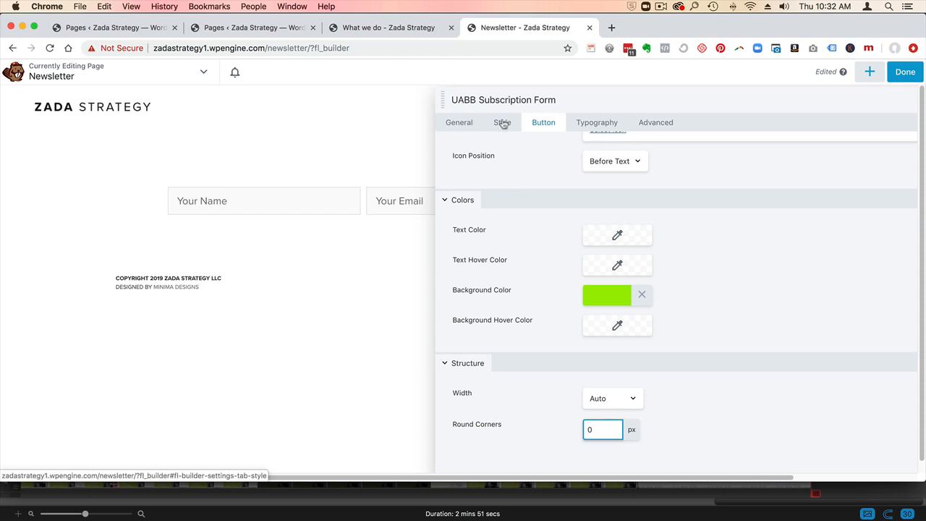
- Try the form's Redirect success action, restore it to Show Message, and save the subscription form settings
click(465, 127)
scroll(627, 282, down, 5)
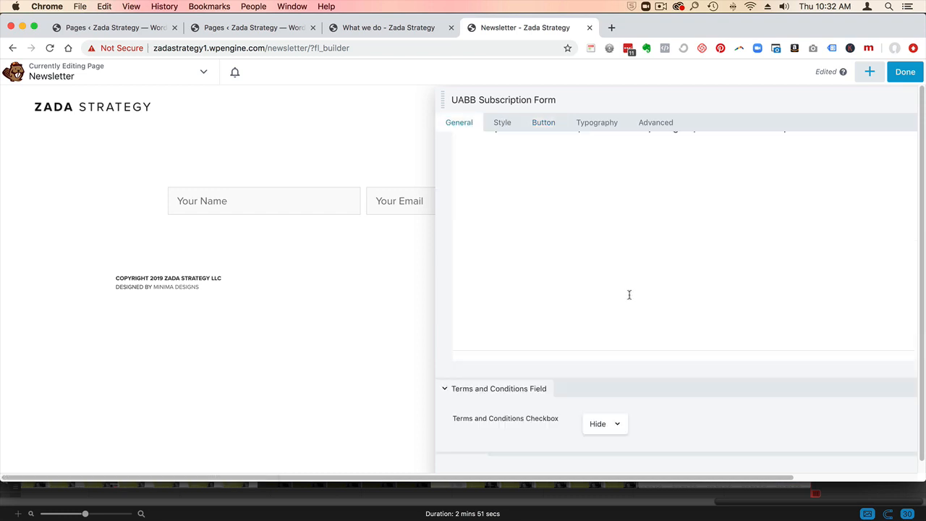
scroll(629, 294, down, 5)
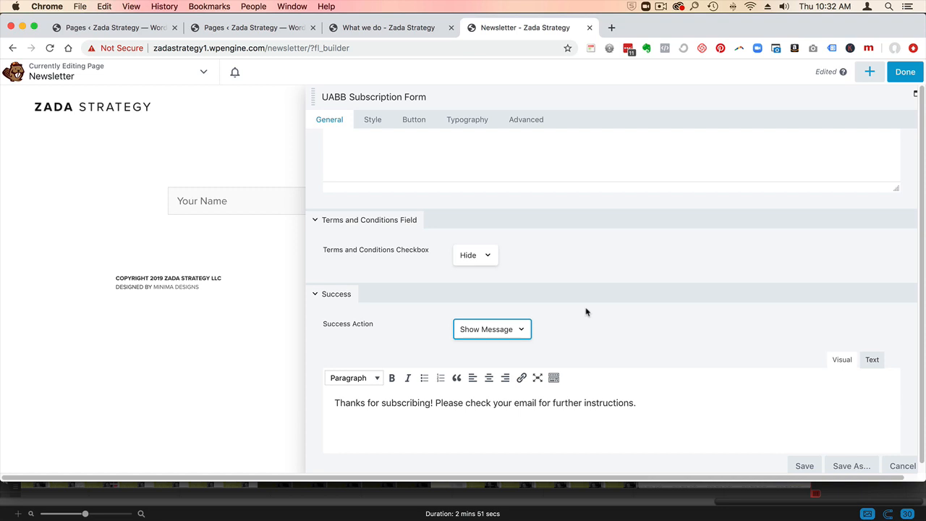
click(491, 331)
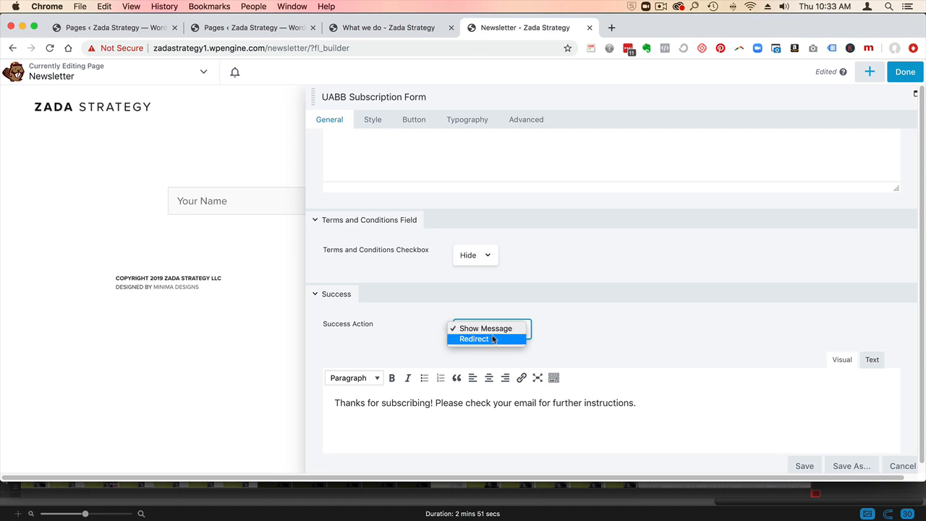
click(496, 340)
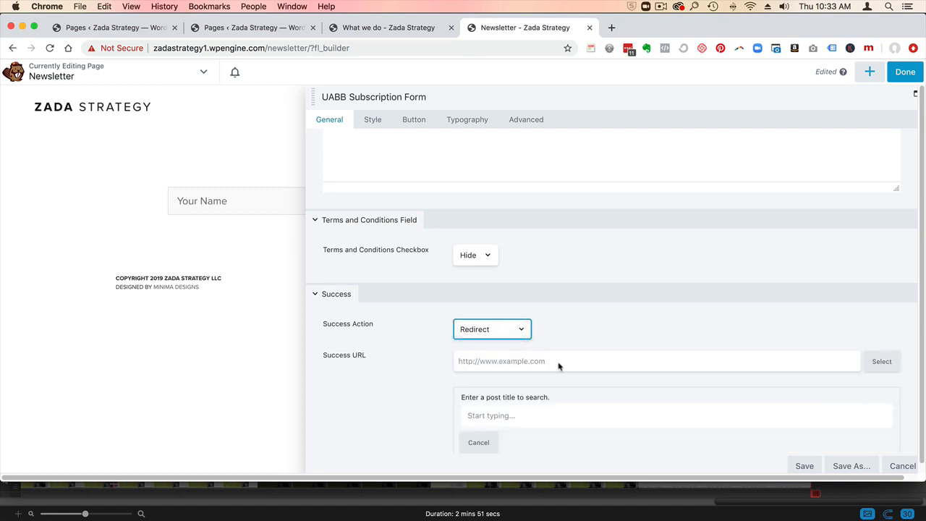
click(495, 330)
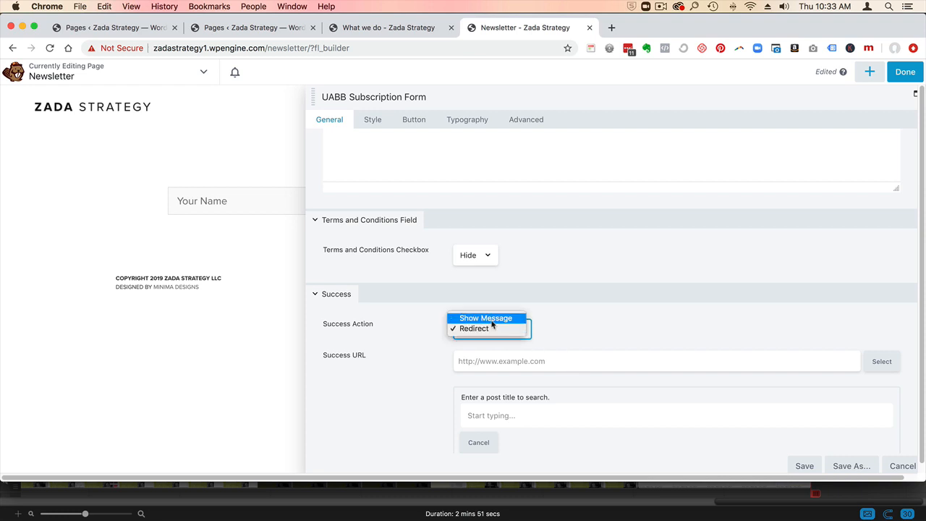
click(492, 318)
click(804, 465)
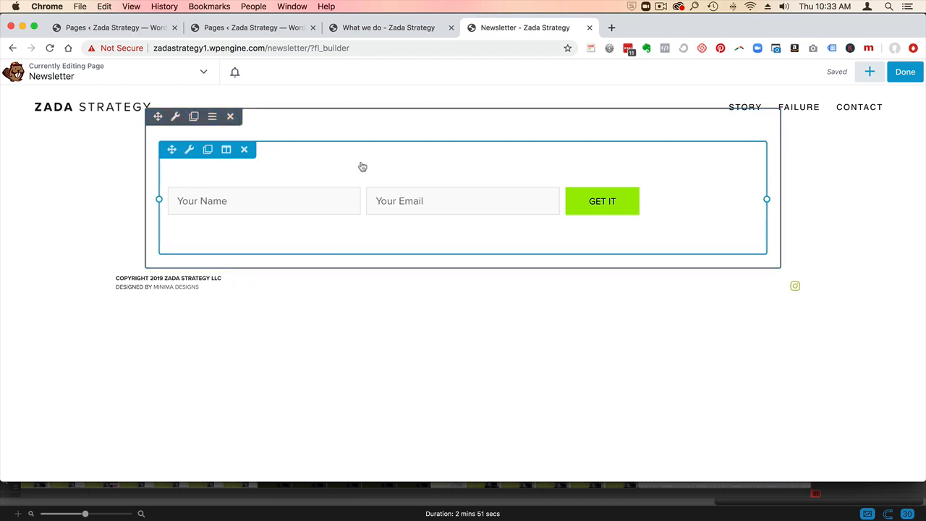
- Reopen the subscription form settings and set the heading's typography color to #333333
click(360, 168)
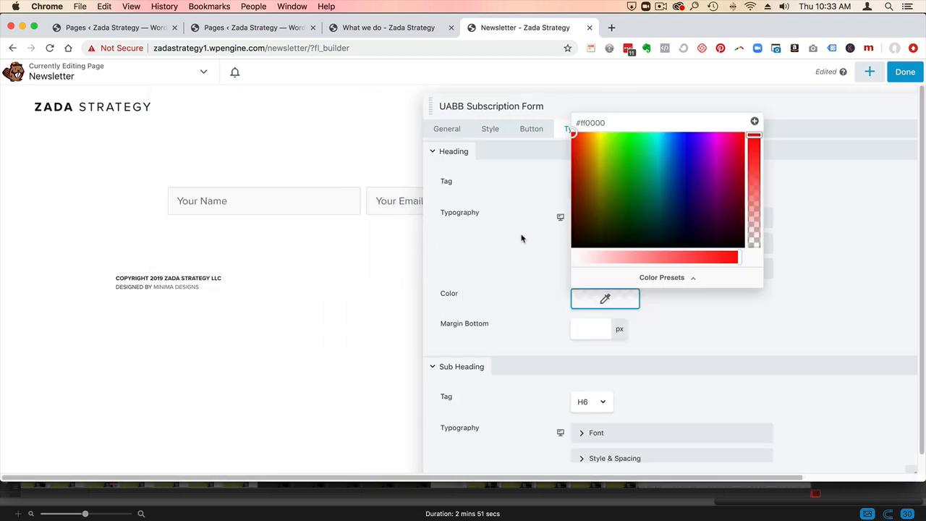
click(541, 242)
click(619, 307)
drag(605, 124, 564, 117)
text(#3333)
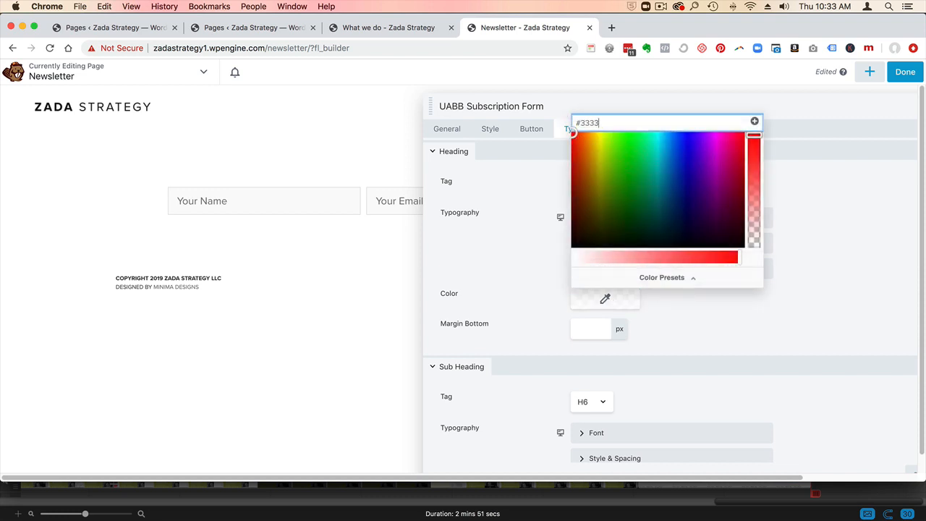
text(33)
click(508, 290)
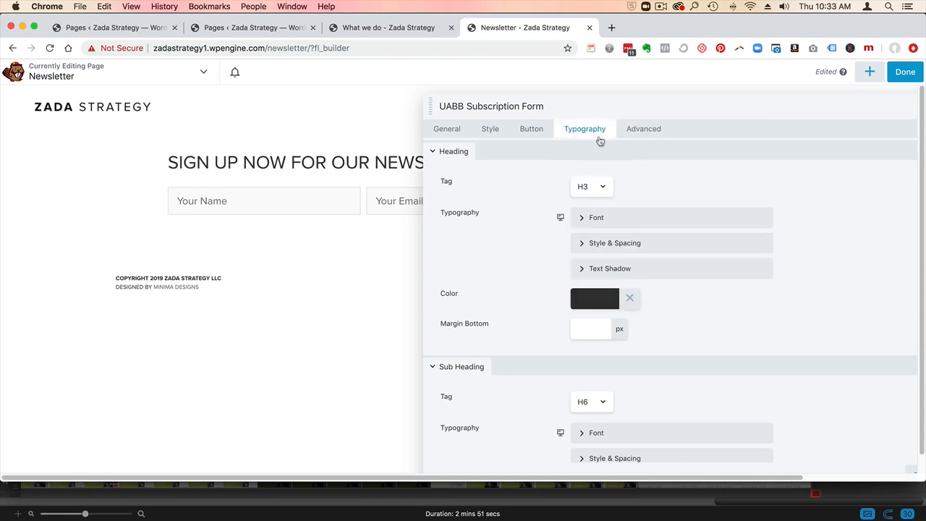
- Center the subscription form's overall alignment and save the module settings
drag(576, 108, 567, 131)
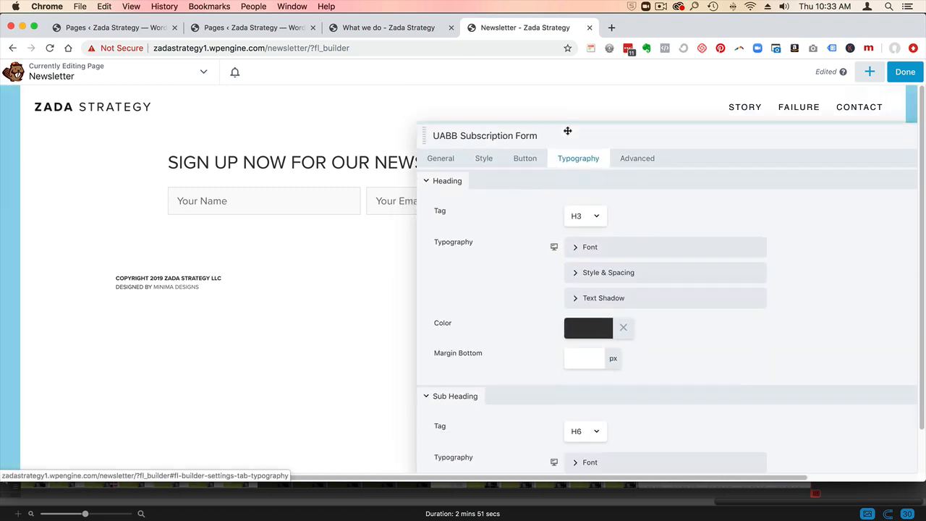
click(483, 154)
click(592, 217)
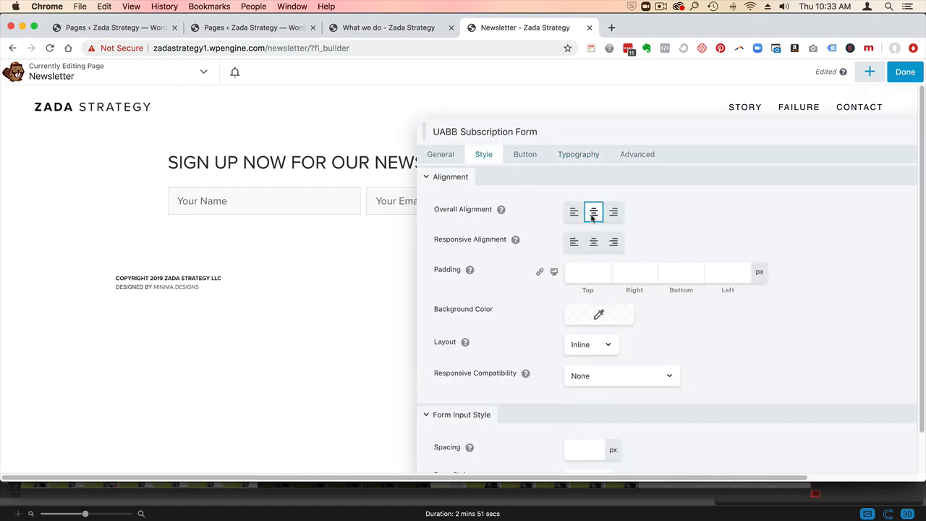
drag(574, 128, 425, 91)
click(761, 470)
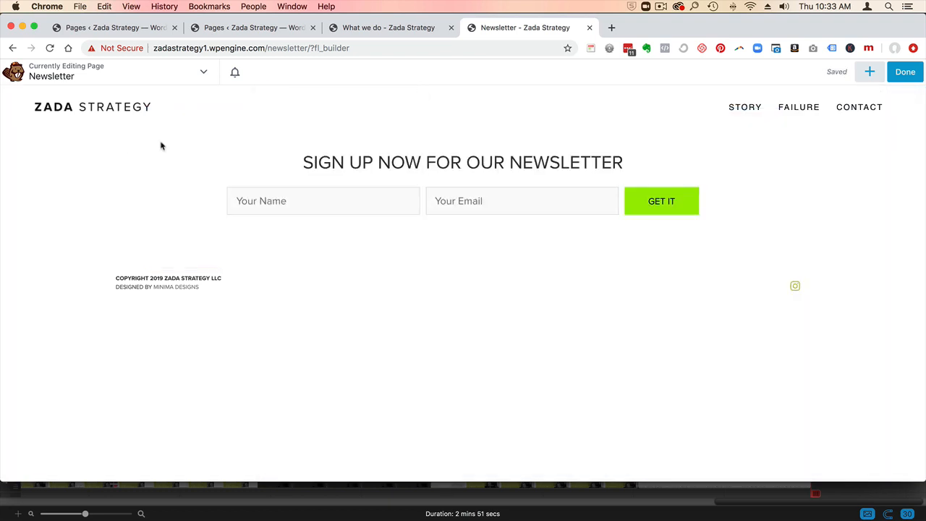
- Set the width of the row containing the subscription form to Full Width
mouse_move(181, 124)
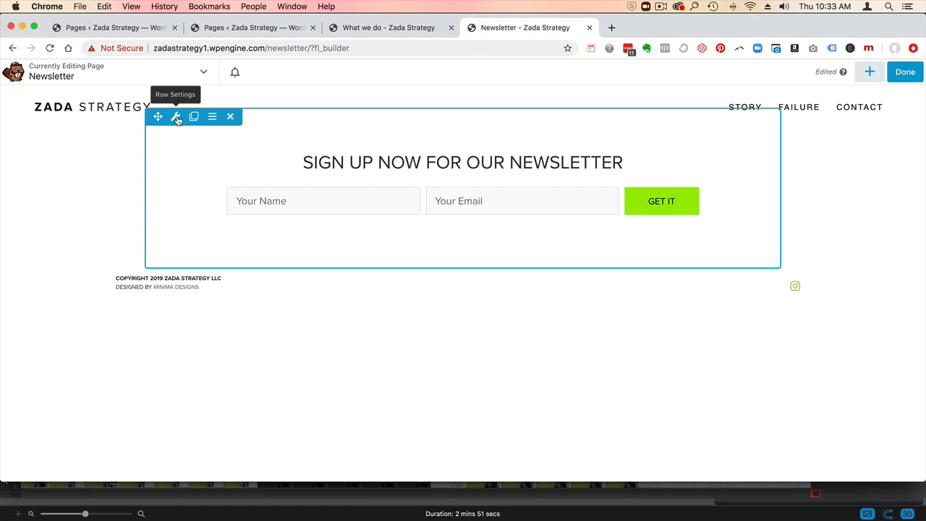
click(176, 118)
click(345, 155)
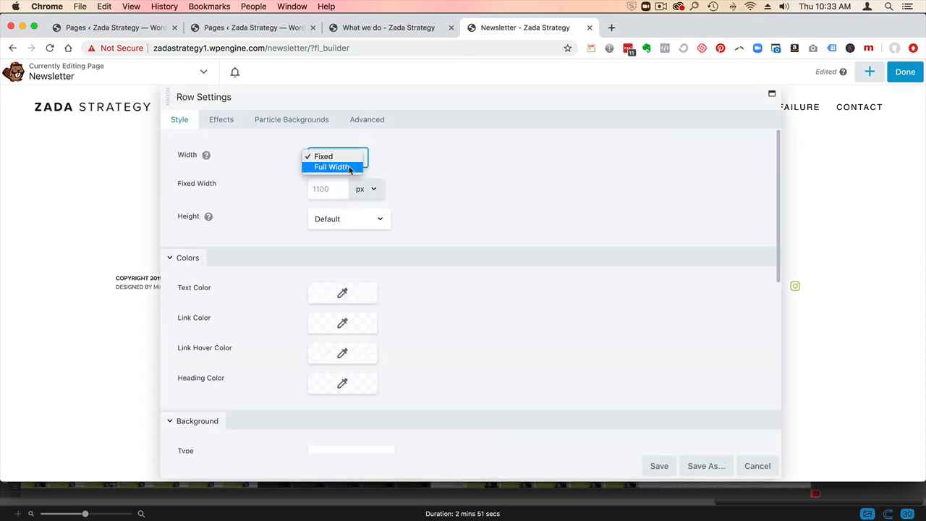
click(349, 168)
drag(333, 97, 513, 173)
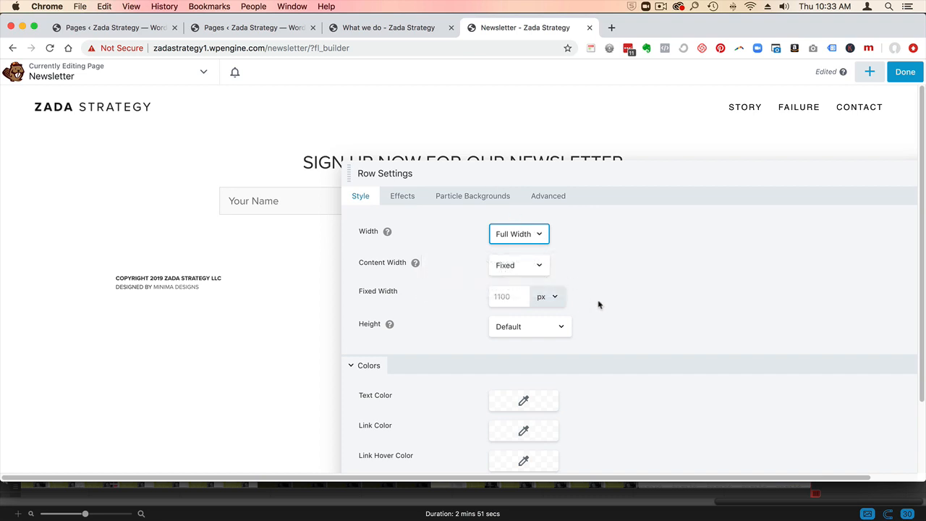
- Set the row's background type to Color with the value #eeeeee
scroll(597, 303, down, 10)
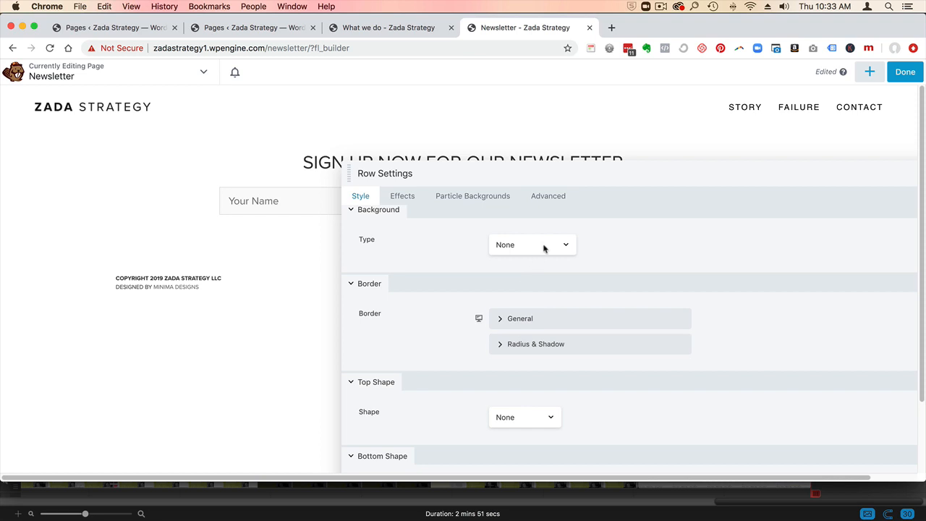
click(544, 248)
click(546, 255)
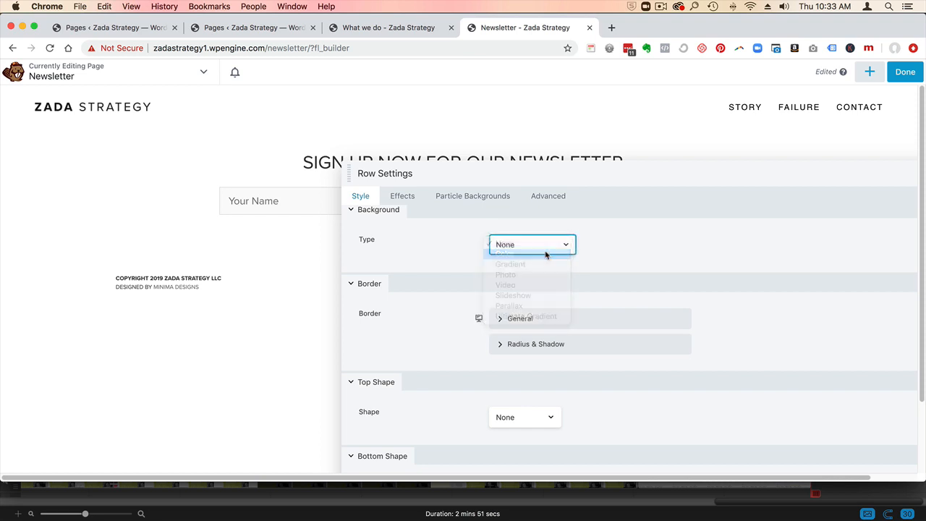
click(532, 318)
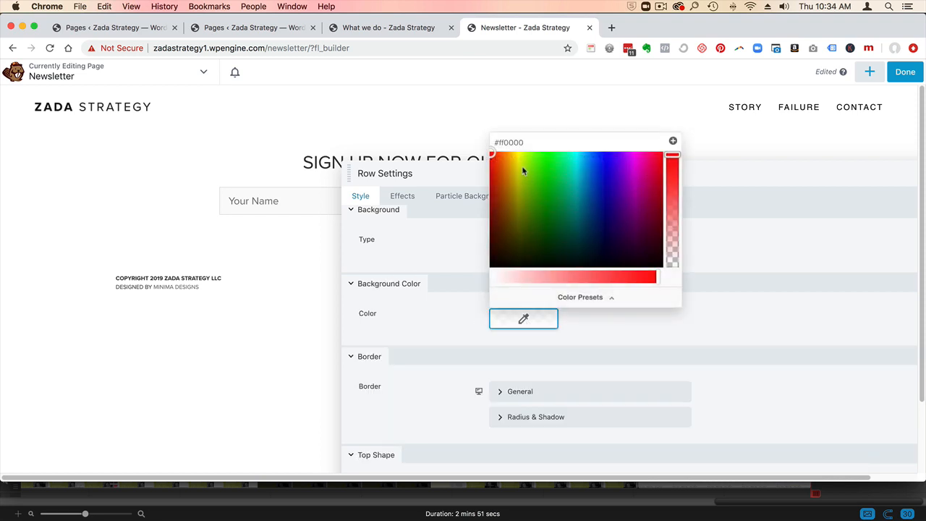
drag(499, 142, 532, 142)
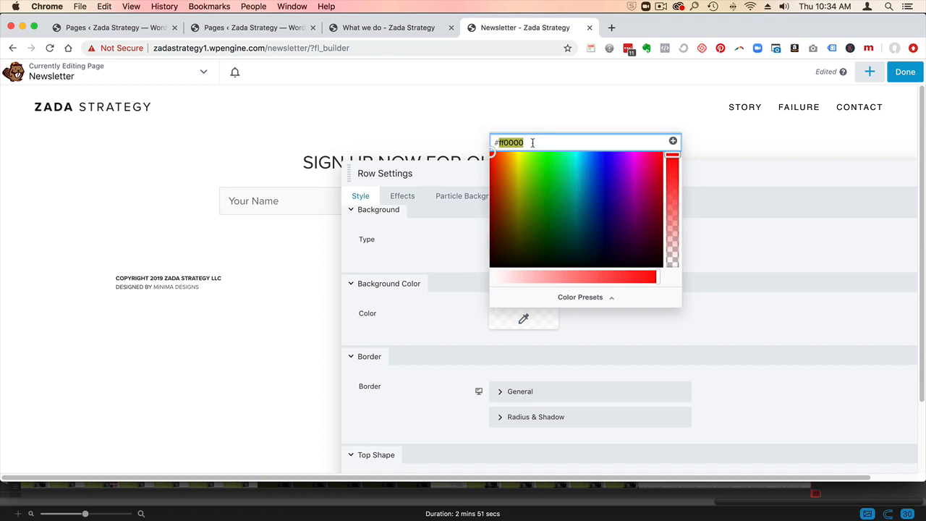
text(eeee)
text(ee)
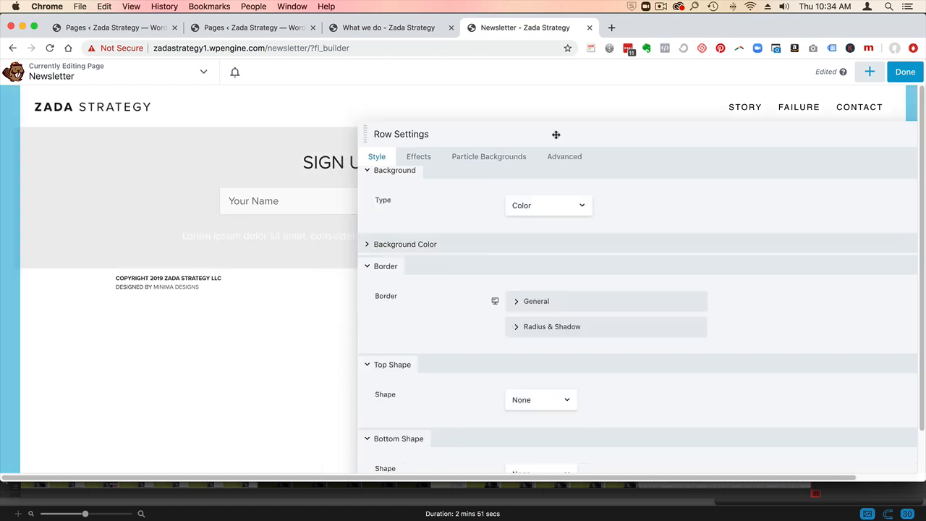
drag(555, 134, 568, 120)
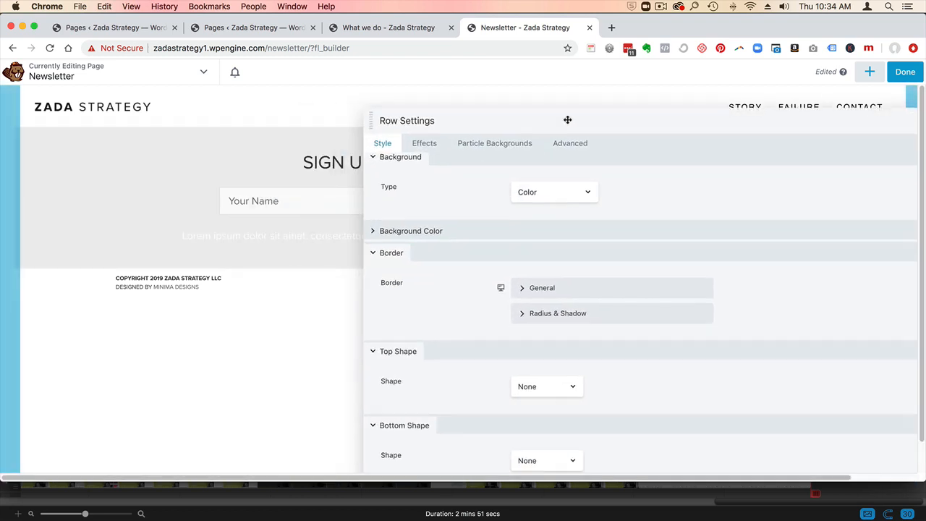
- Change the row's background type to Photo and choose zada_walk-1.jpg from the media library
click(561, 193)
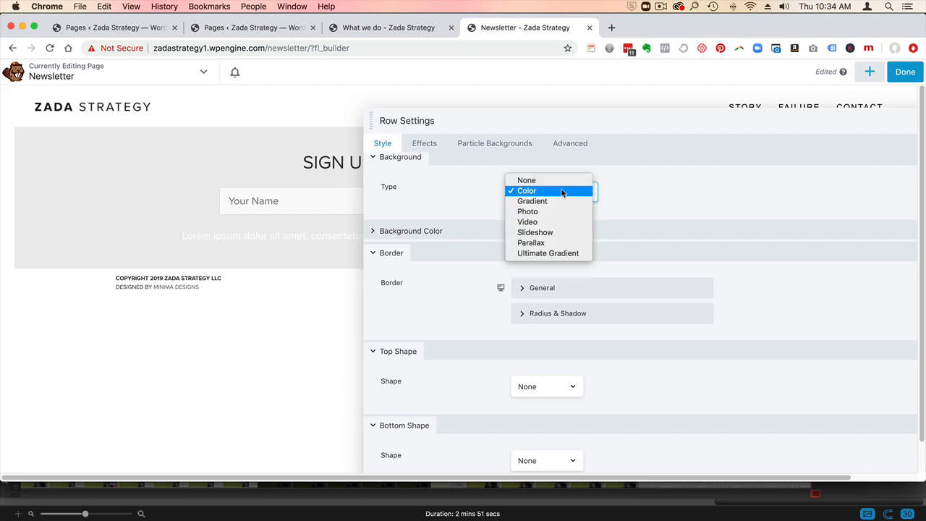
click(566, 214)
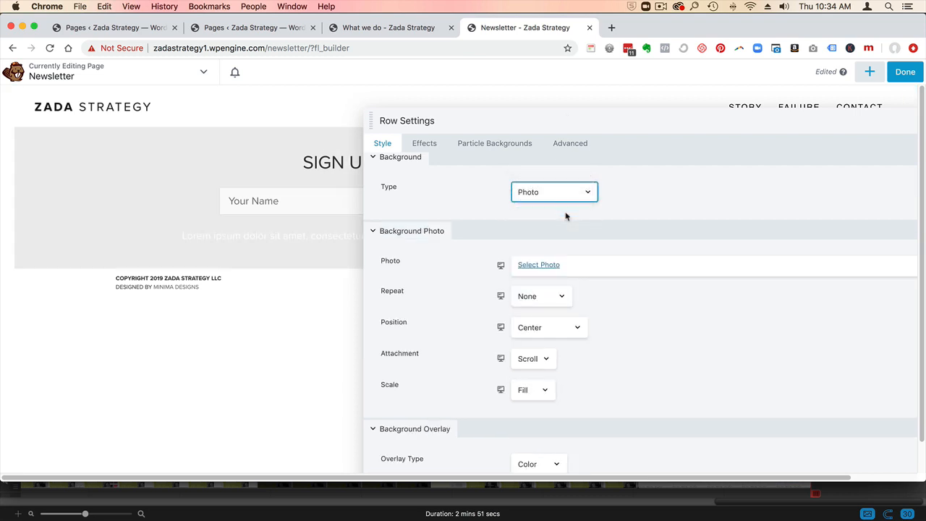
click(543, 265)
click(110, 116)
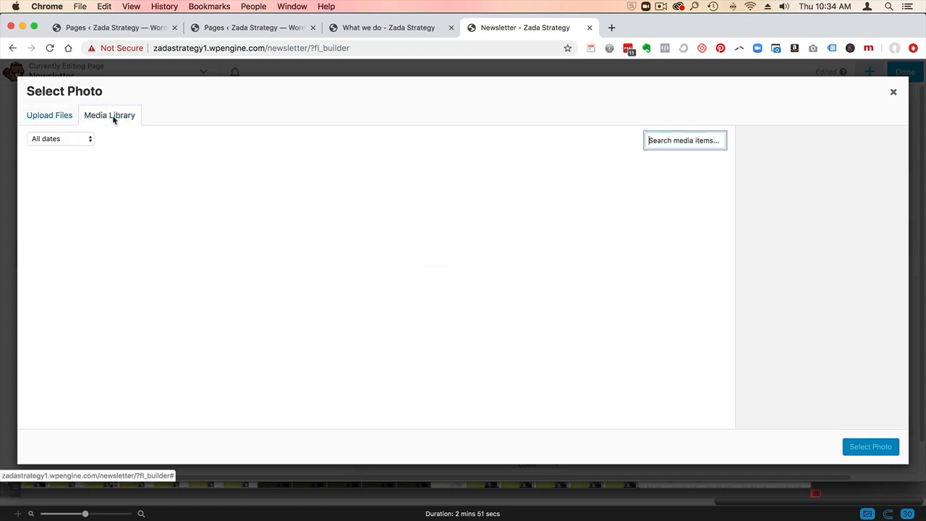
click(180, 209)
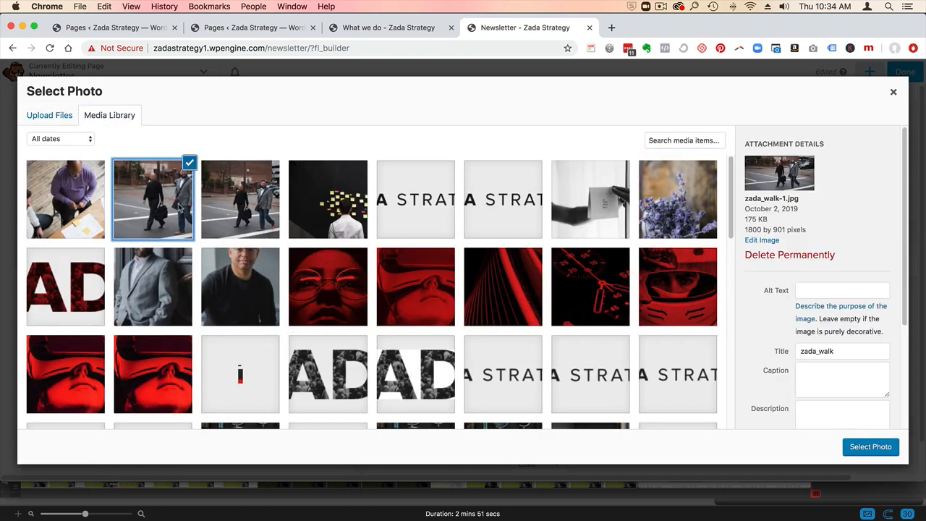
click(861, 447)
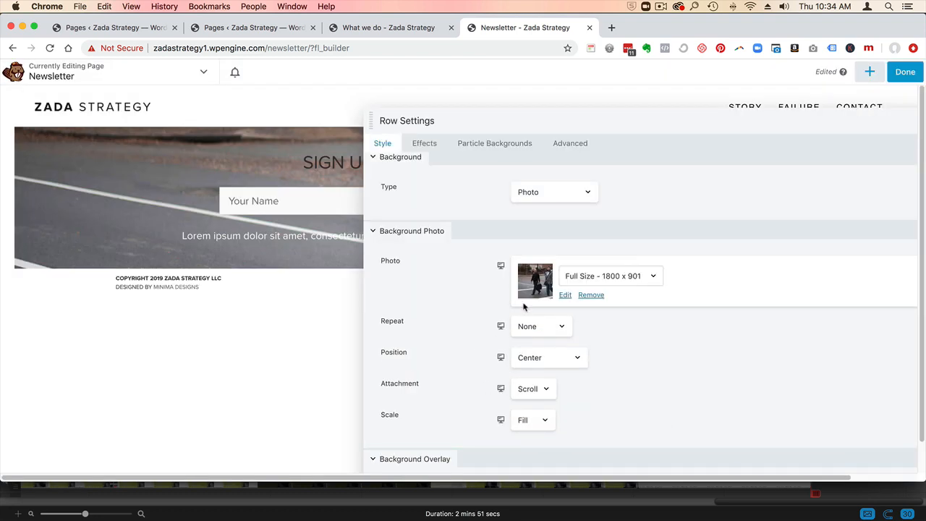
drag(527, 118, 580, 119)
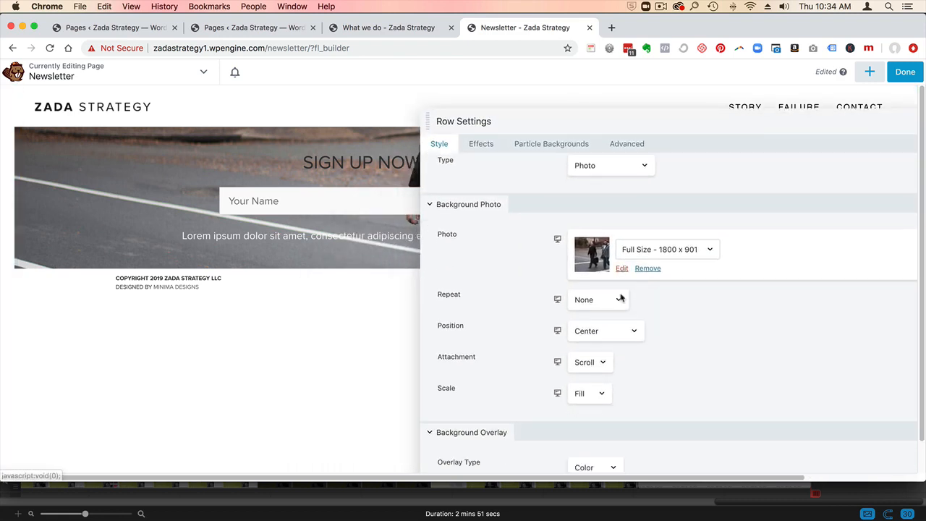
- Set the row's background overlay color to #333333 and reduce its opacity to 0.63
scroll(620, 298, down, 3)
click(601, 398)
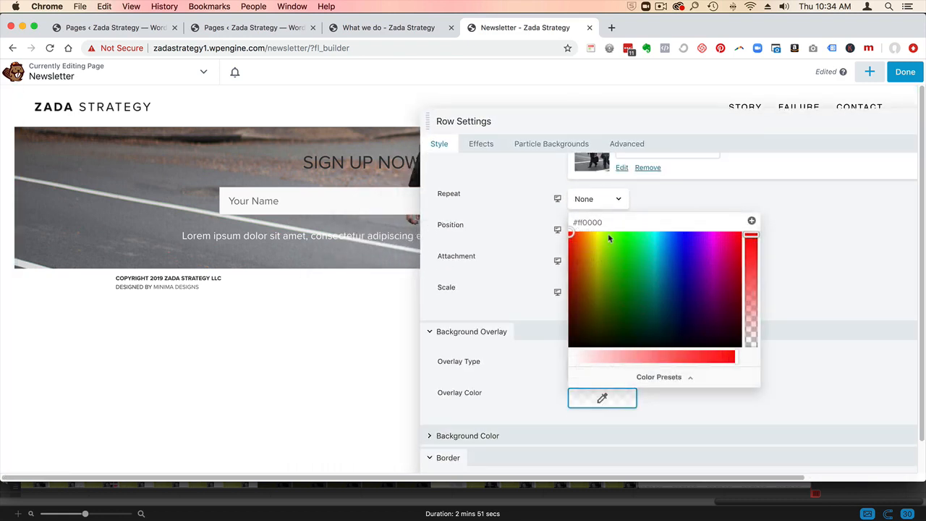
double_click(651, 224)
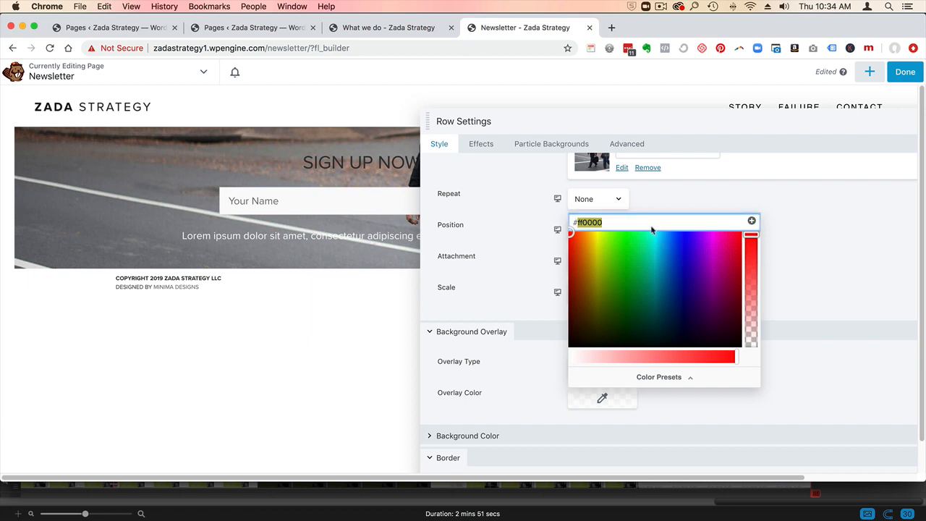
text(333333)
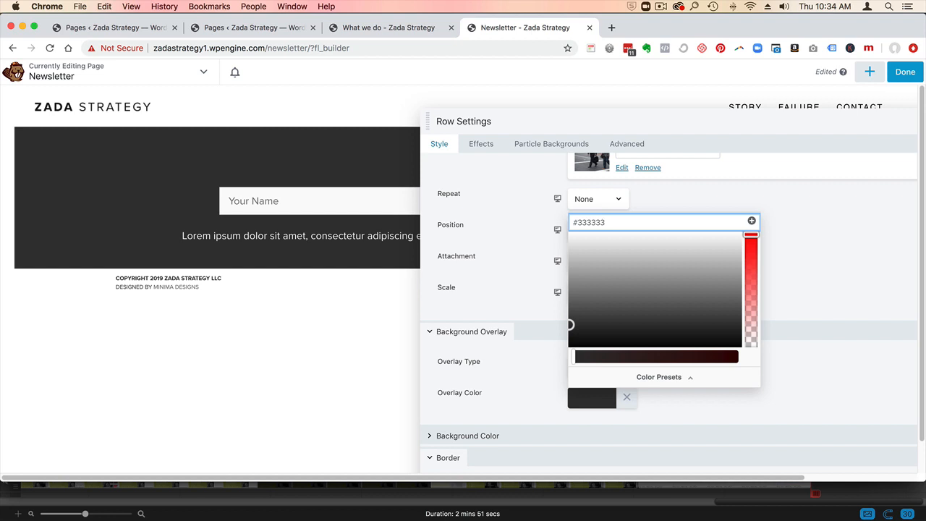
click(802, 302)
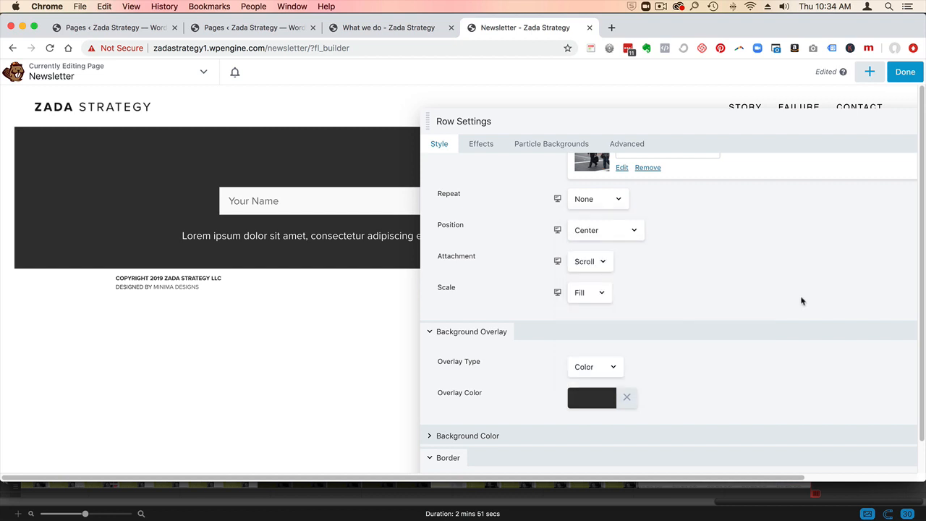
click(590, 406)
drag(751, 237, 751, 275)
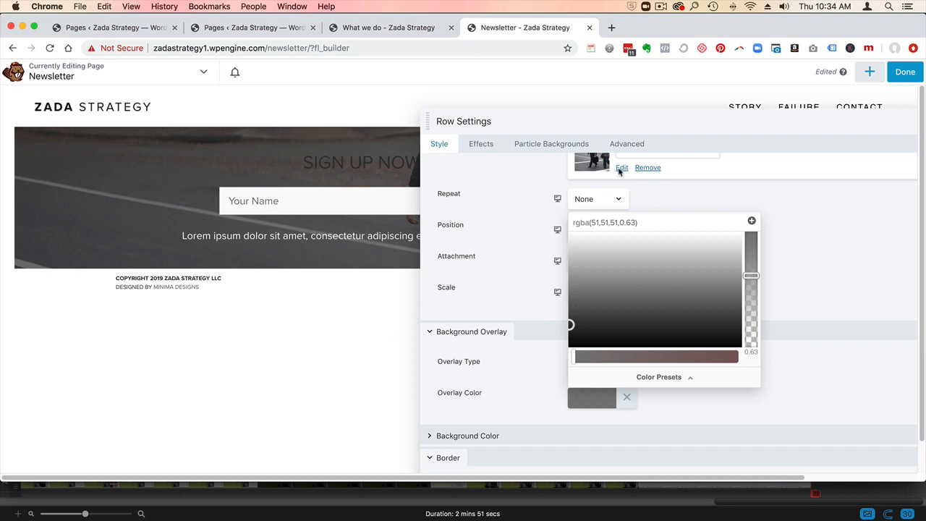
- Set the row's top and bottom padding to 150 px and save the row settings
drag(600, 119, 588, 113)
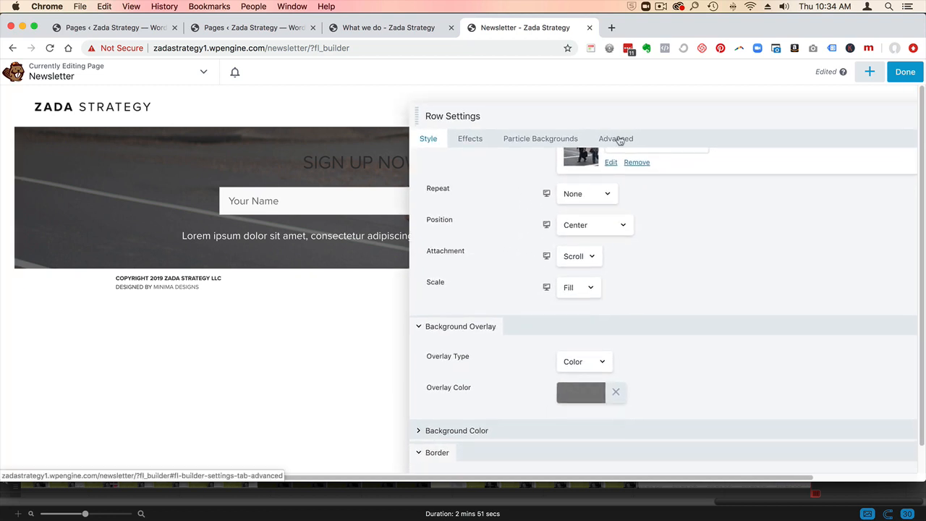
click(619, 139)
click(573, 238)
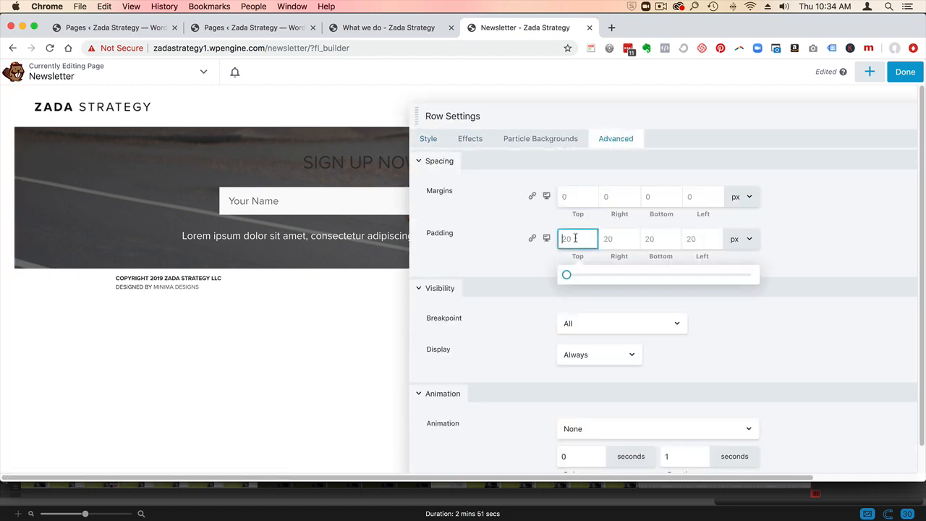
text(150)
key(Tab)
key(Tab)
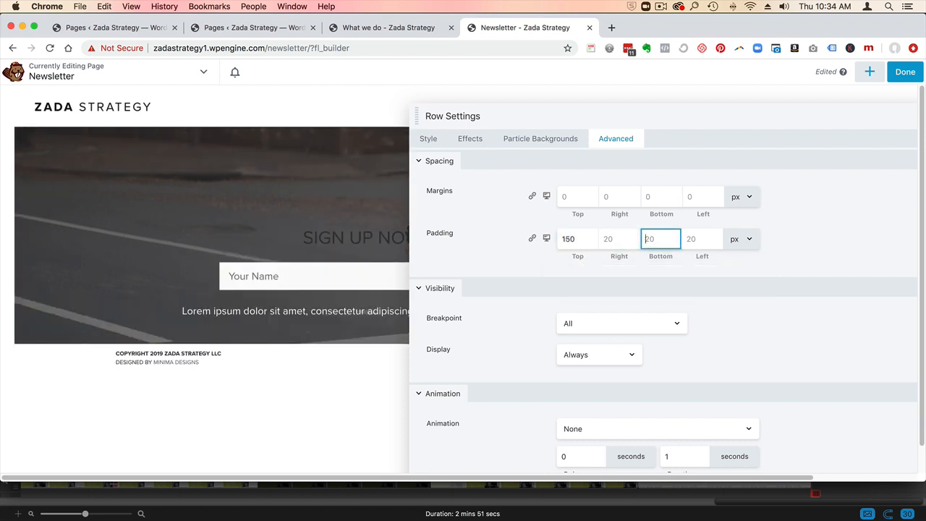
text(150)
drag(580, 121, 521, 183)
click(728, 477)
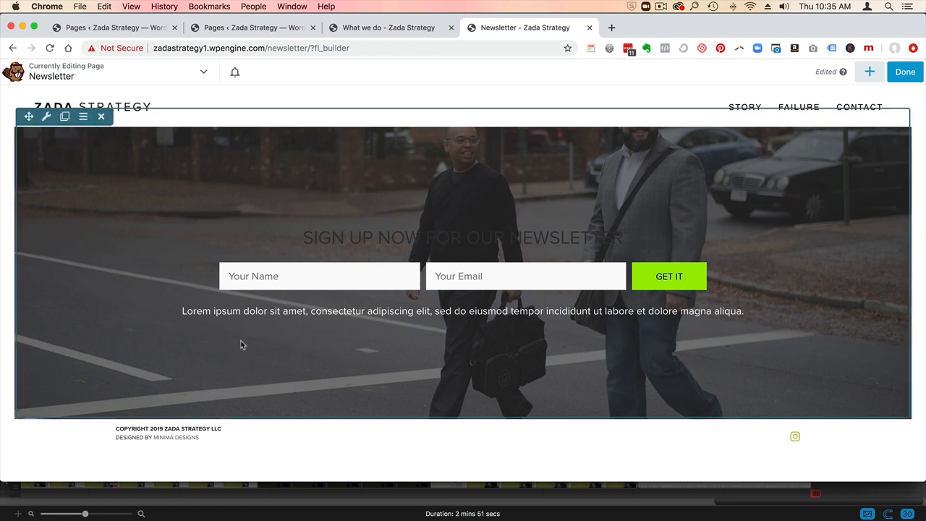
- Open the subscription form settings and set the heading's typography color to #ffffff
click(393, 248)
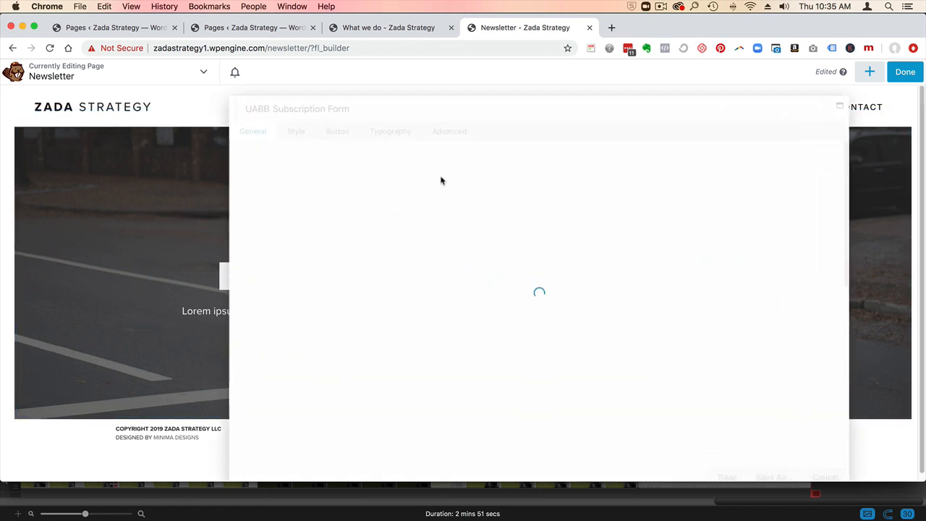
click(406, 135)
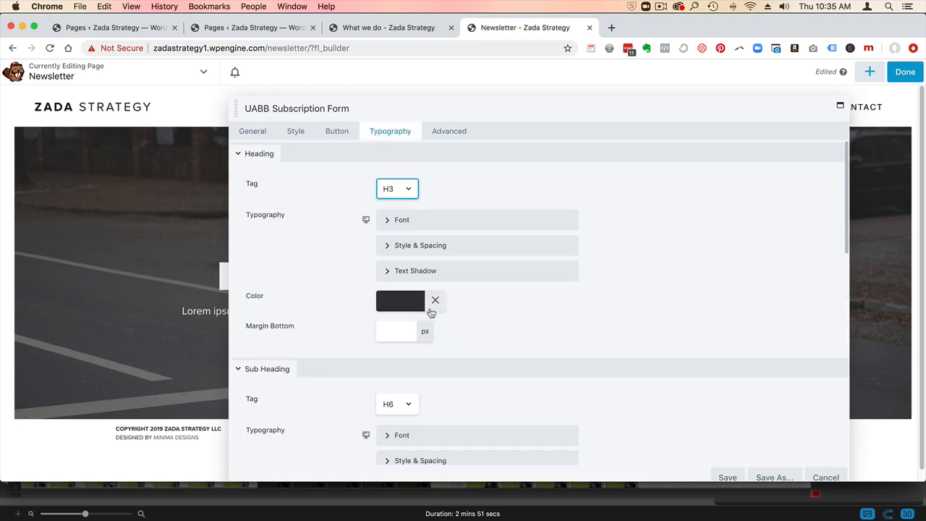
click(403, 307)
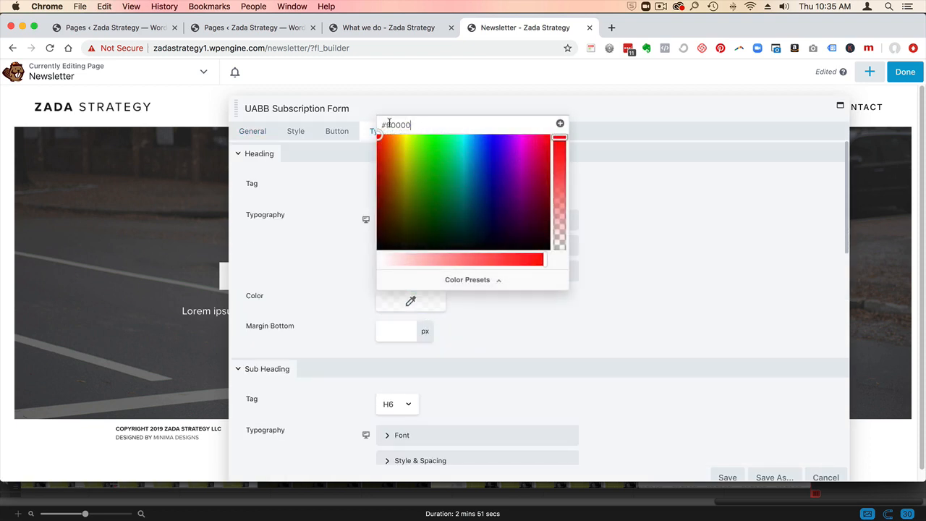
drag(422, 121, 370, 120)
text(#ffffff)
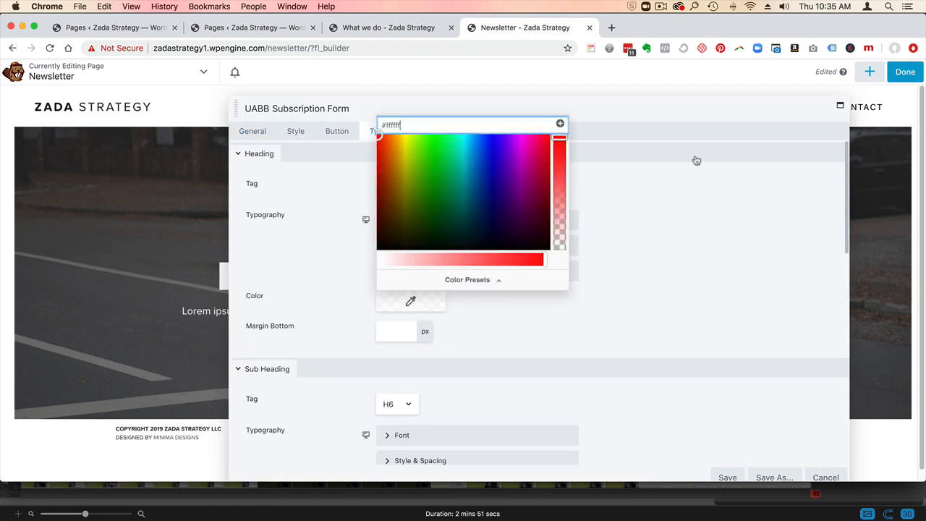
click(697, 159)
- Delete the placeholder bottom text of the subscription form and save the module settings
drag(554, 112, 606, 110)
click(303, 142)
scroll(556, 347, down, 4)
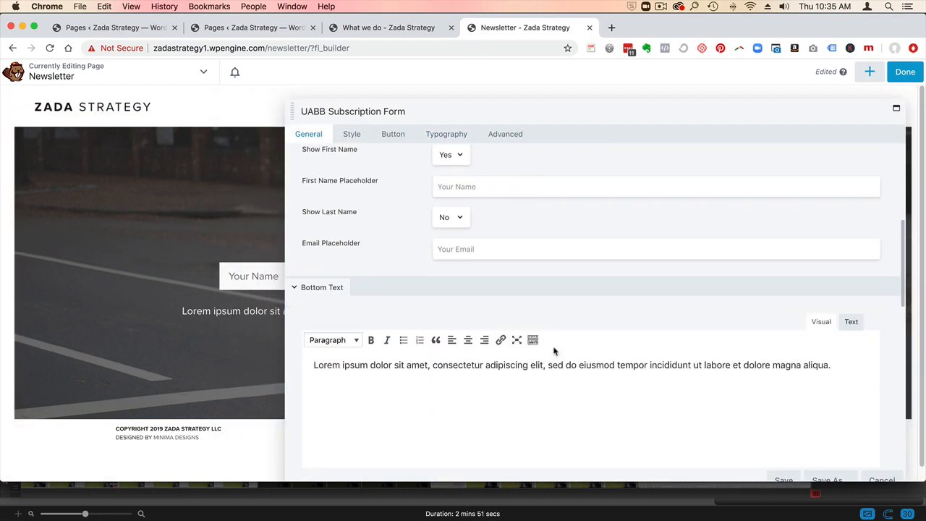
triple_click(837, 365)
key(BackSpace)
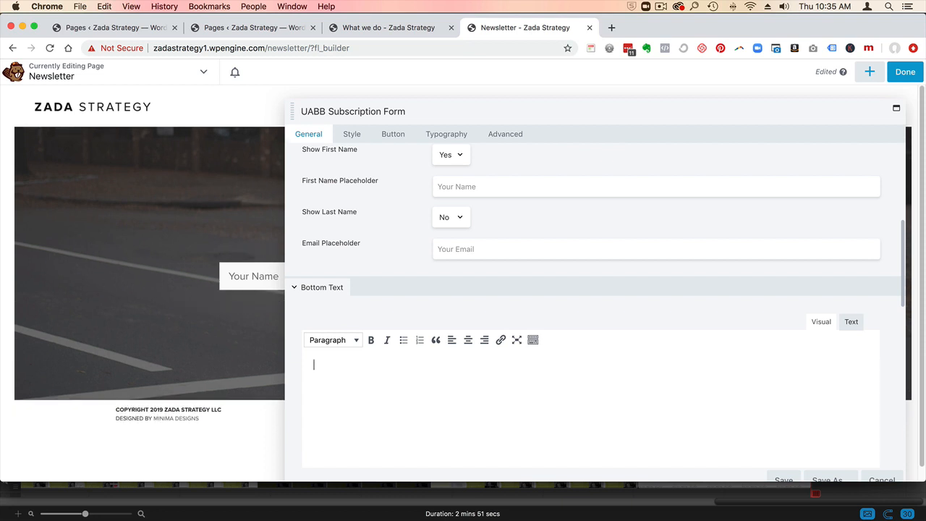
drag(626, 112, 605, 88)
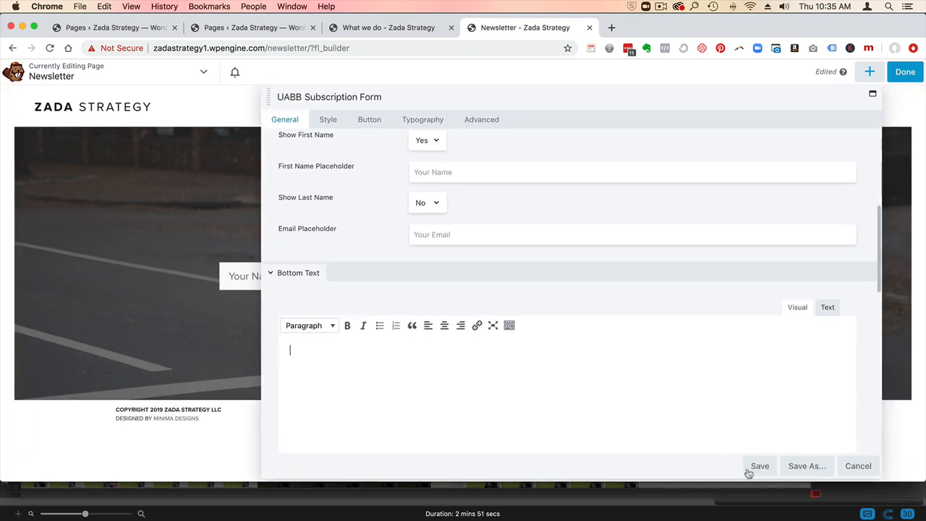
click(759, 454)
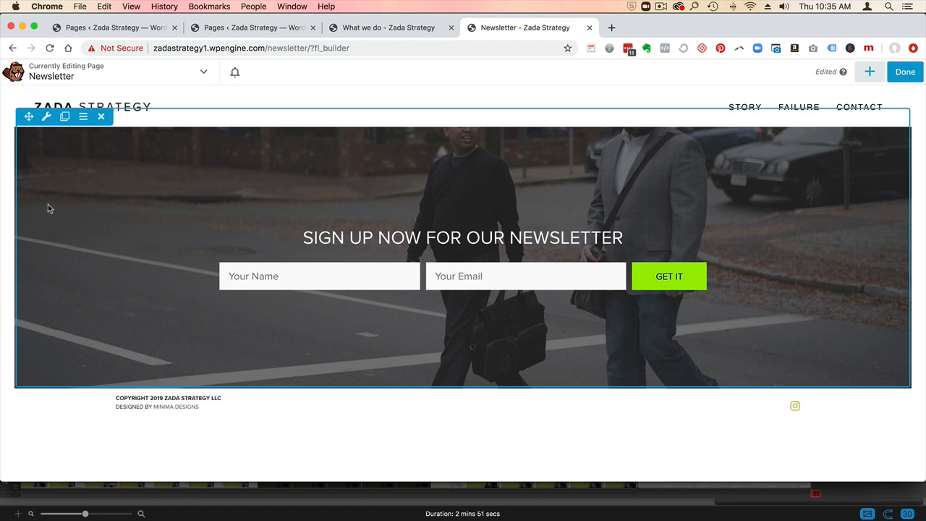
- Save the subscription form row as a global row named "newsletter optin"
click(47, 117)
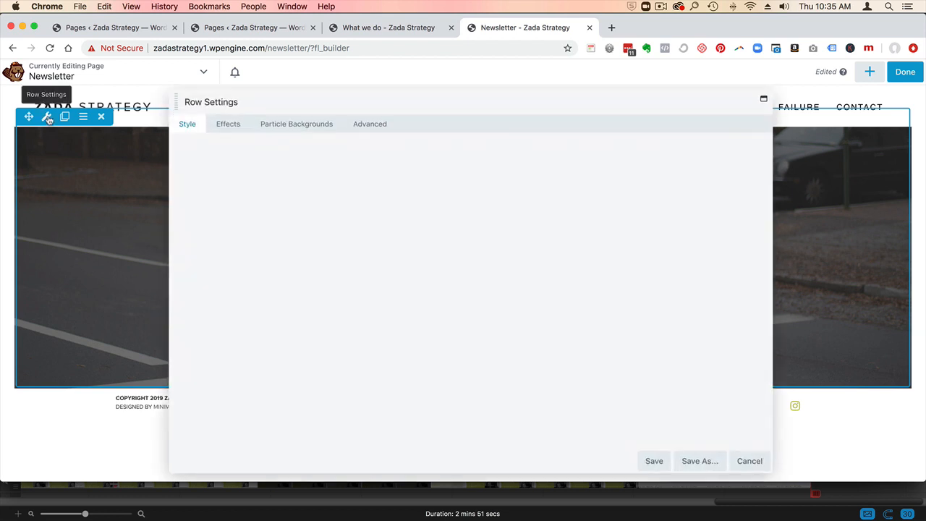
click(705, 466)
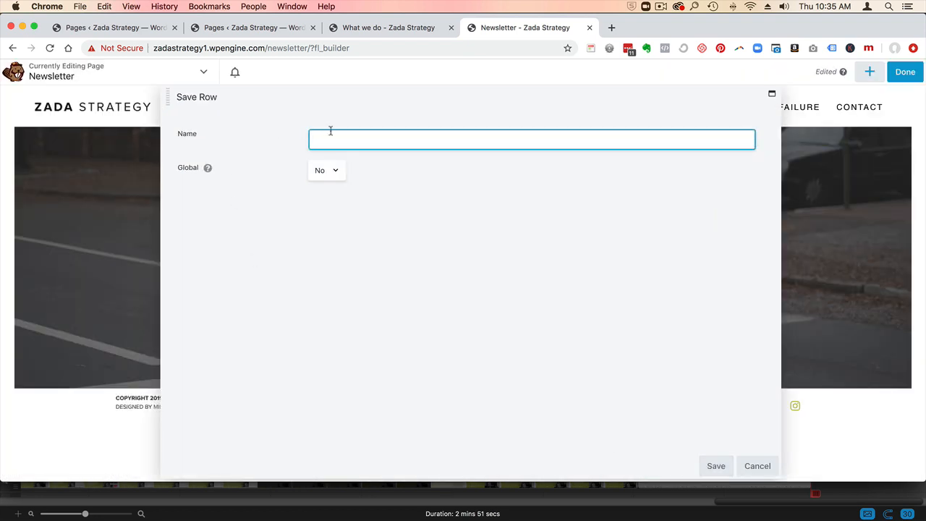
text(newsletter optin)
click(326, 170)
click(329, 178)
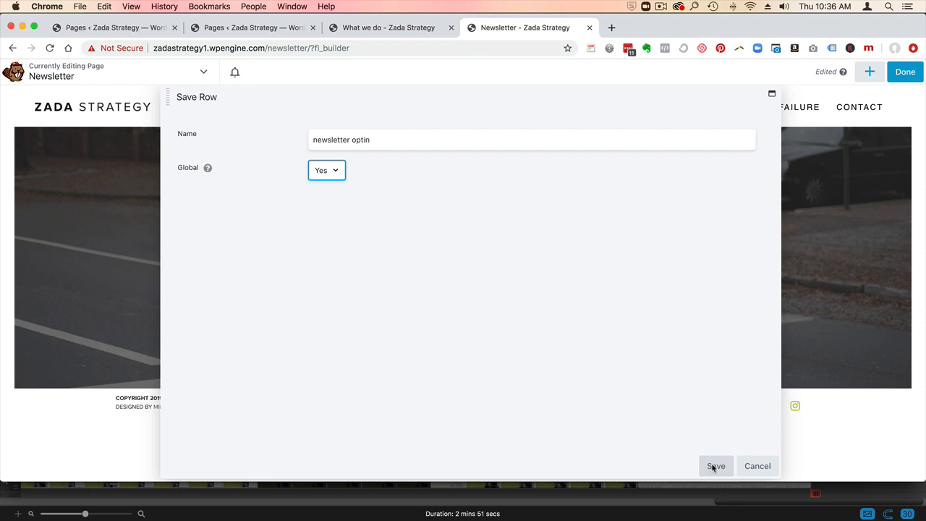
click(715, 466)
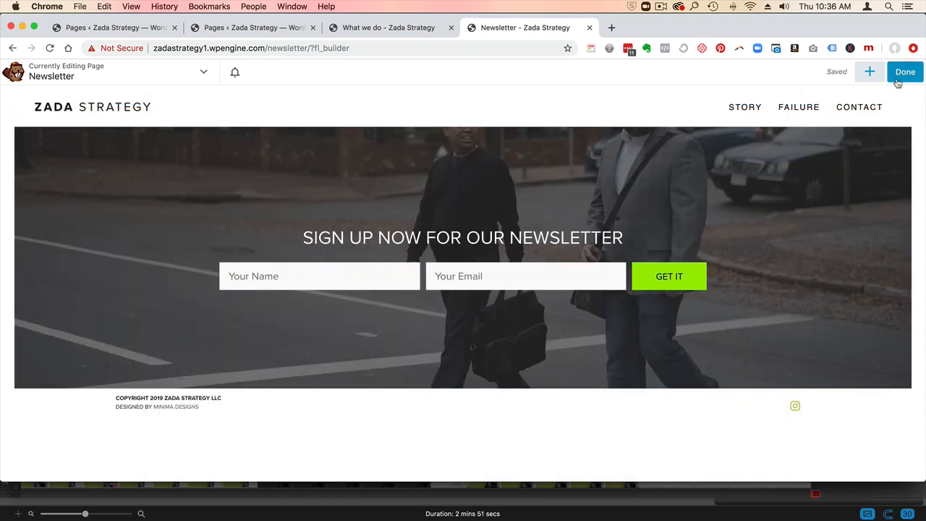
- Finish editing and publish the Newsletter page
click(904, 71)
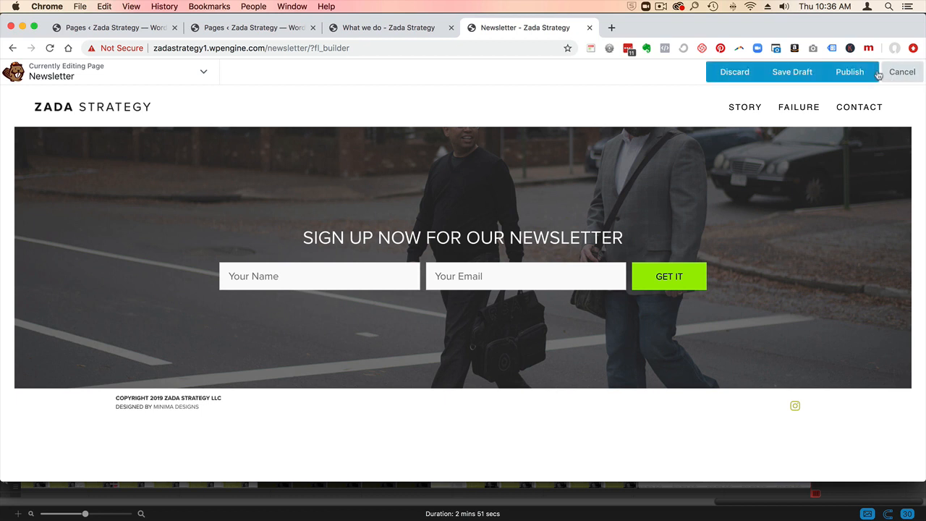
click(848, 71)
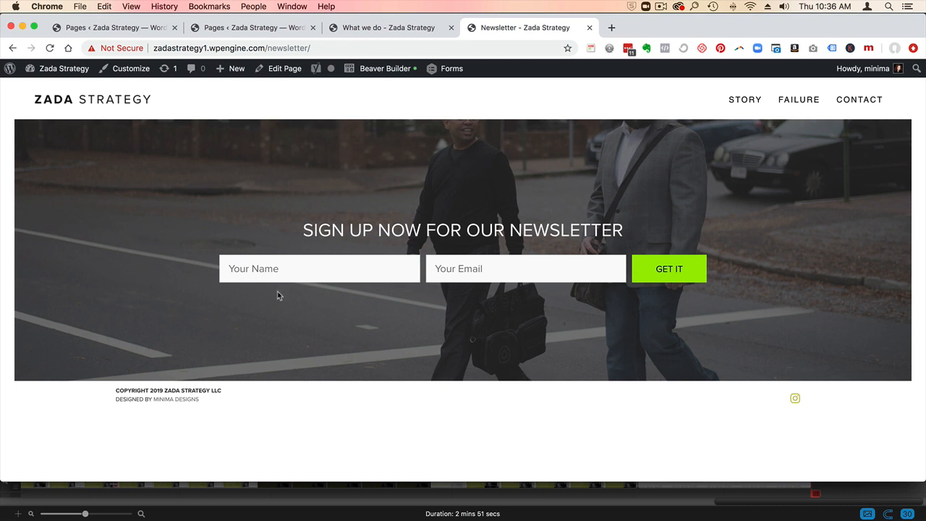
- Reopen the Newsletter page in the builder and open its global newsletter optin row for editing
click(385, 68)
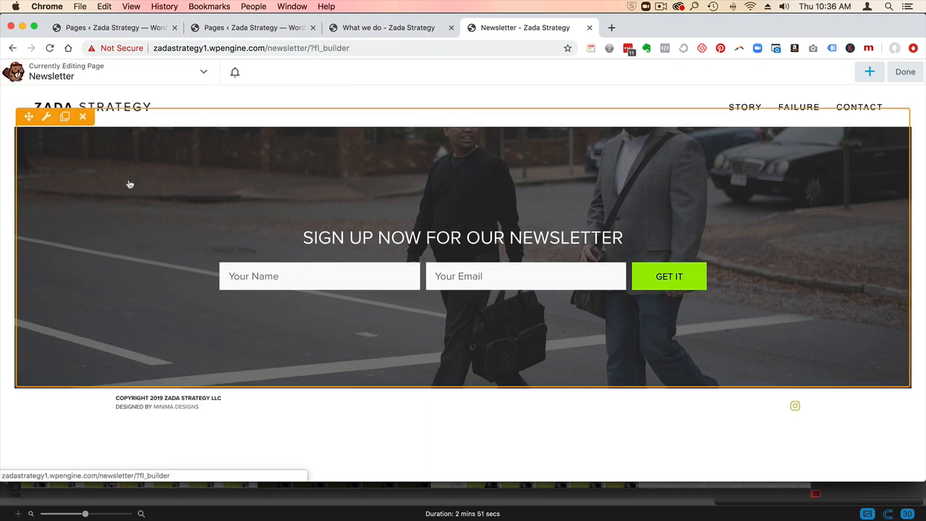
click(47, 118)
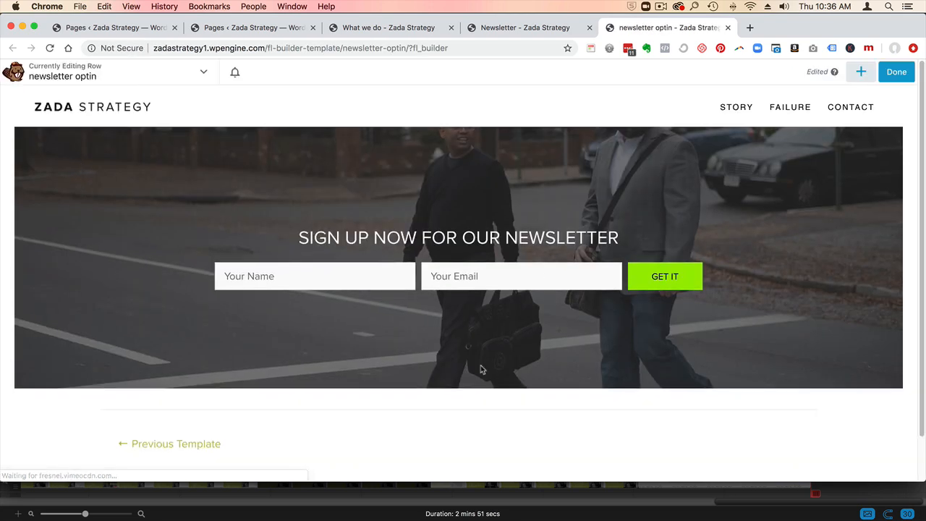
mouse_move(352, 128)
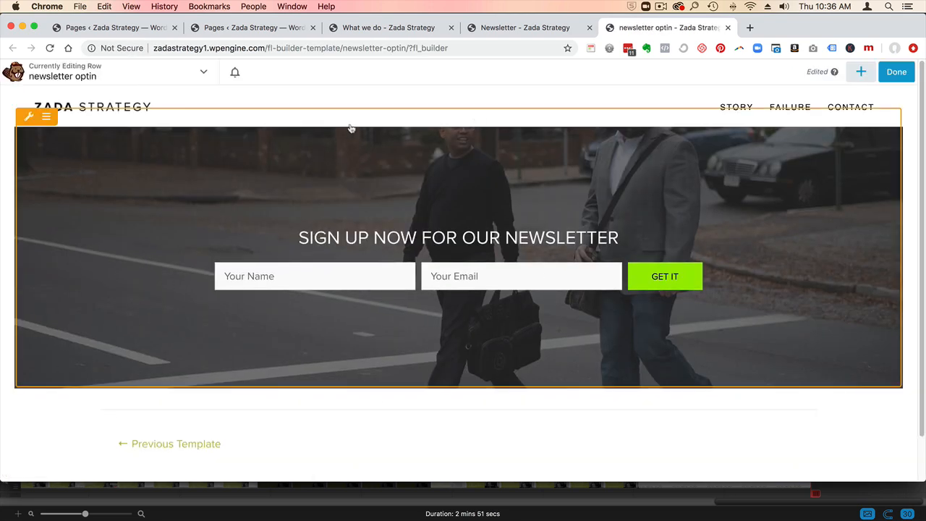
- Set the global newsletter optin row's height to Full Height and save the row settings
click(29, 118)
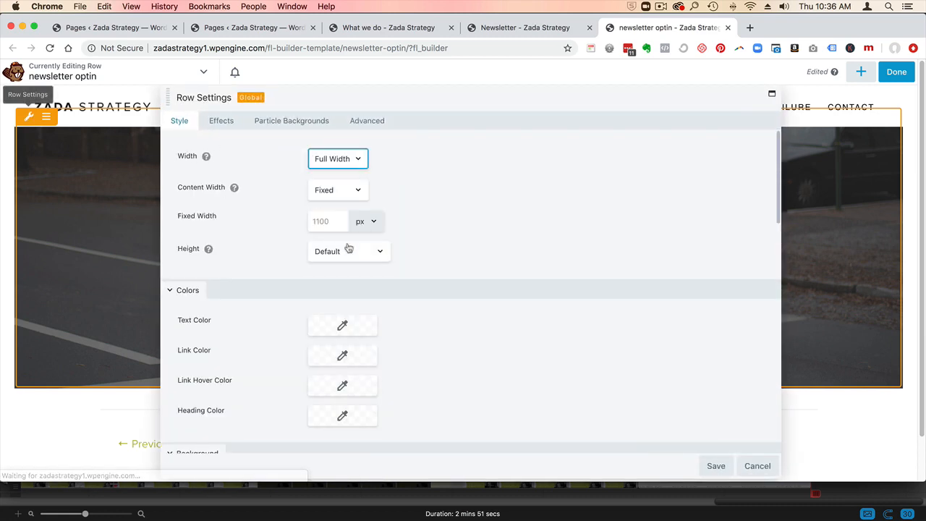
click(347, 250)
click(360, 261)
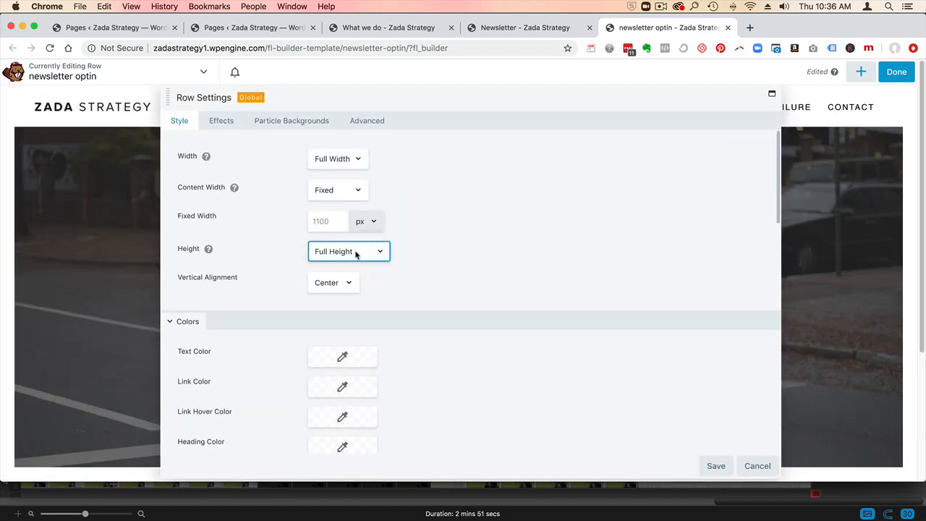
click(714, 468)
scroll(223, 337, down, 3)
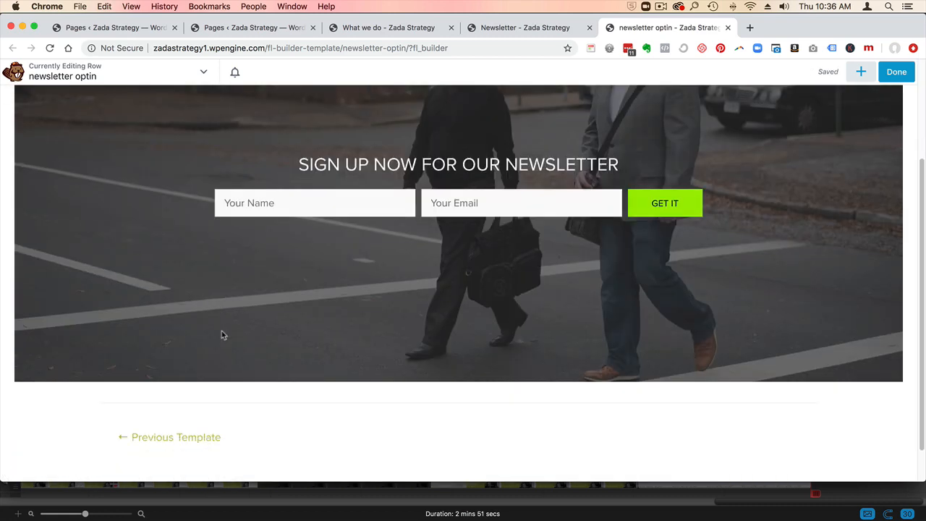
- Finish editing the global newsletter optin row and publish it
scroll(222, 337, up, 3)
click(895, 74)
click(842, 70)
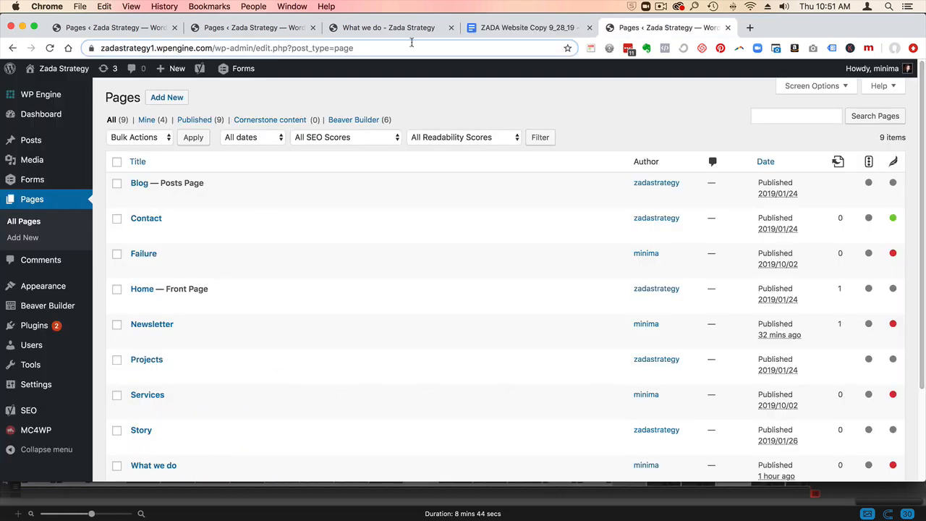
- Look over the Services section in the ZADA Website Copy document and open the Services page in Beaver Builder
click(512, 33)
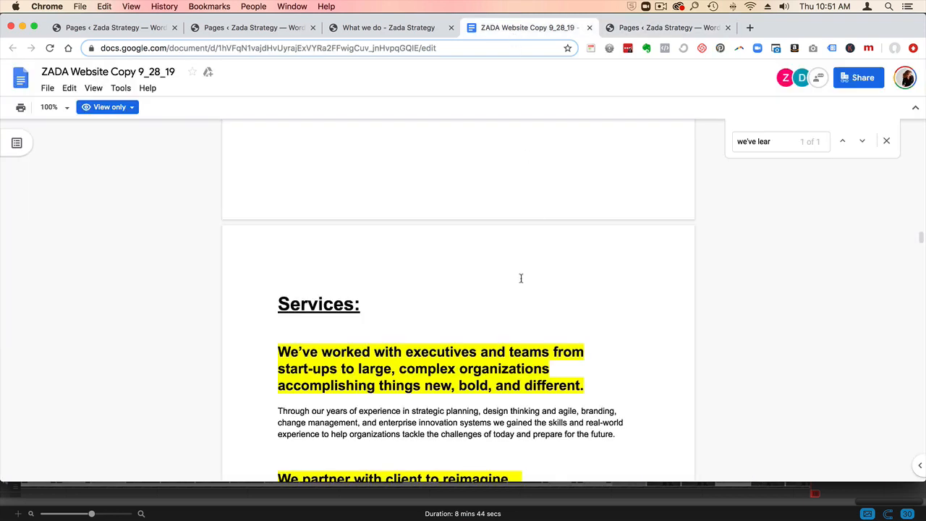
scroll(521, 278, down, 1)
click(663, 23)
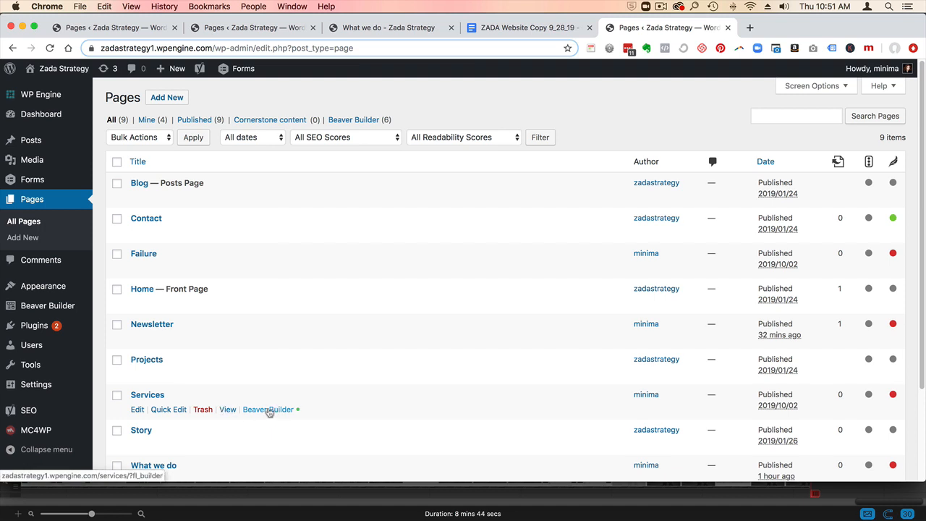
click(269, 411)
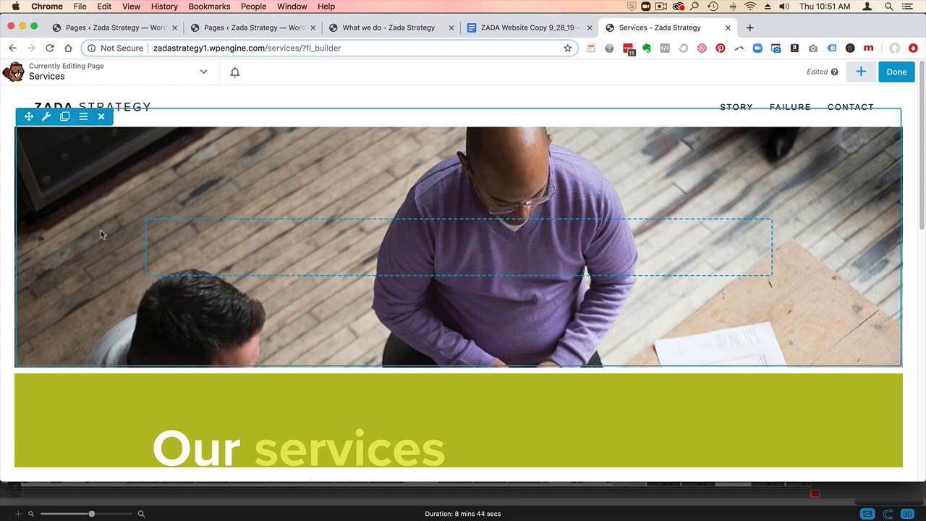
- Append the saved template page_hometemplate to the existing layout of the Services page
scroll(101, 235, down, 4)
scroll(304, 333, down, 6)
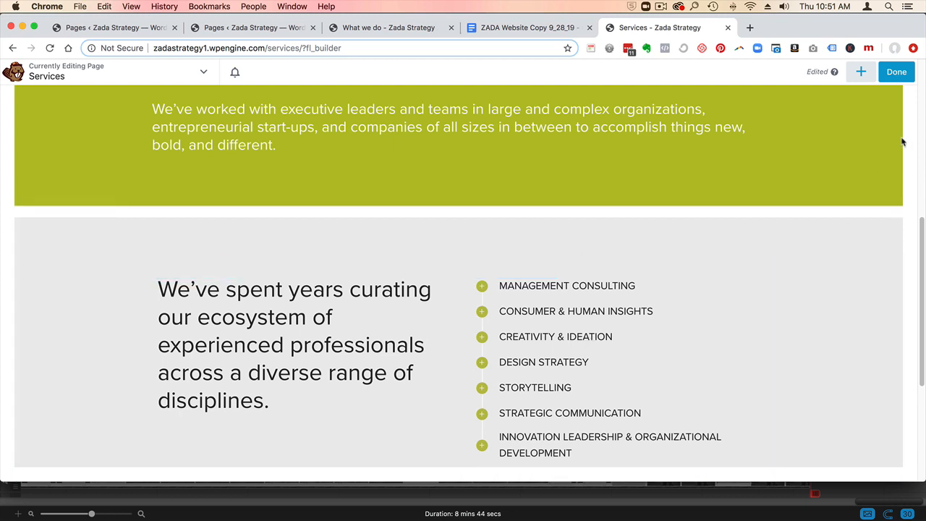
click(860, 72)
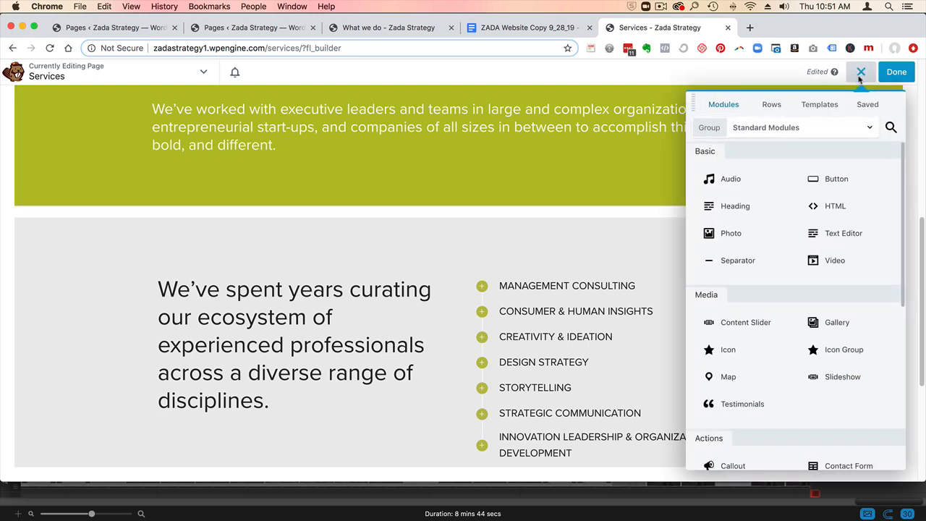
click(826, 108)
click(795, 127)
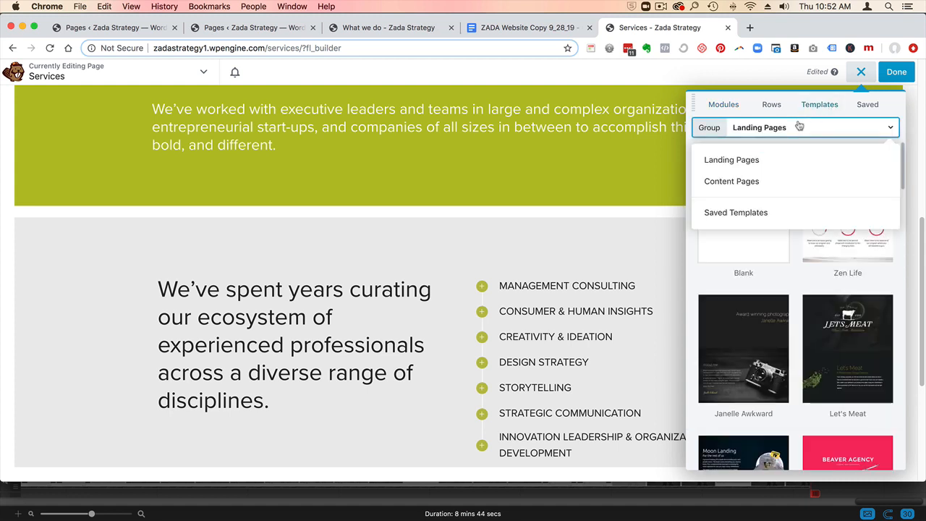
click(763, 214)
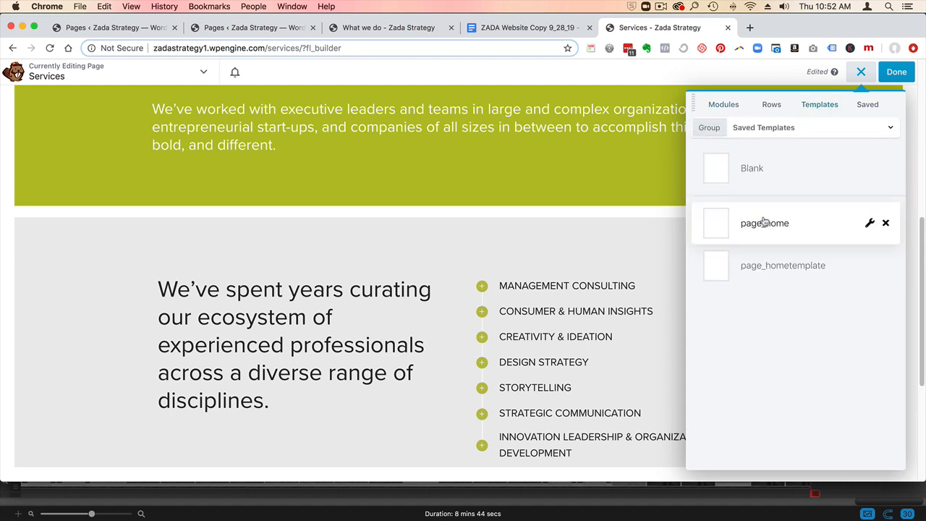
click(788, 268)
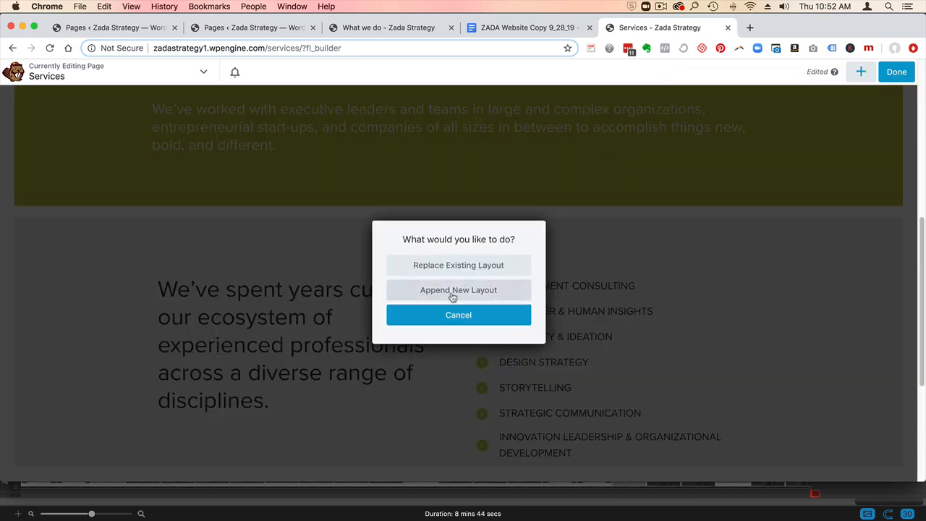
click(452, 295)
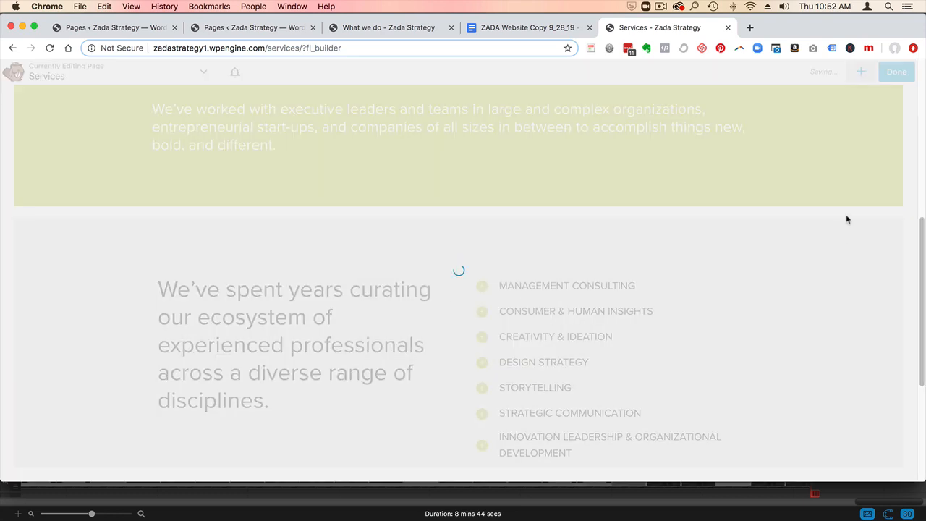
- Delete the empty two-column row and the "Today's disruption" row from the appended layout
scroll(362, 376, down, 3)
scroll(446, 357, down, 4)
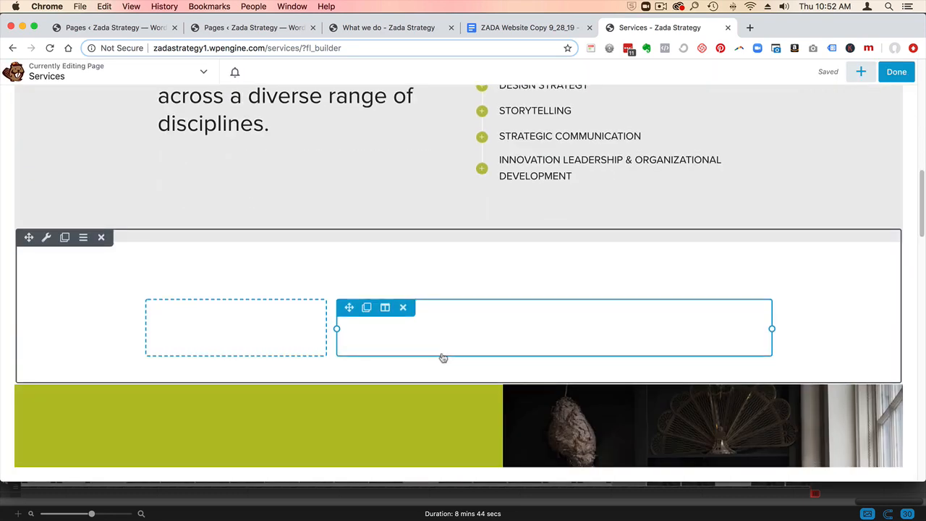
click(100, 237)
click(101, 238)
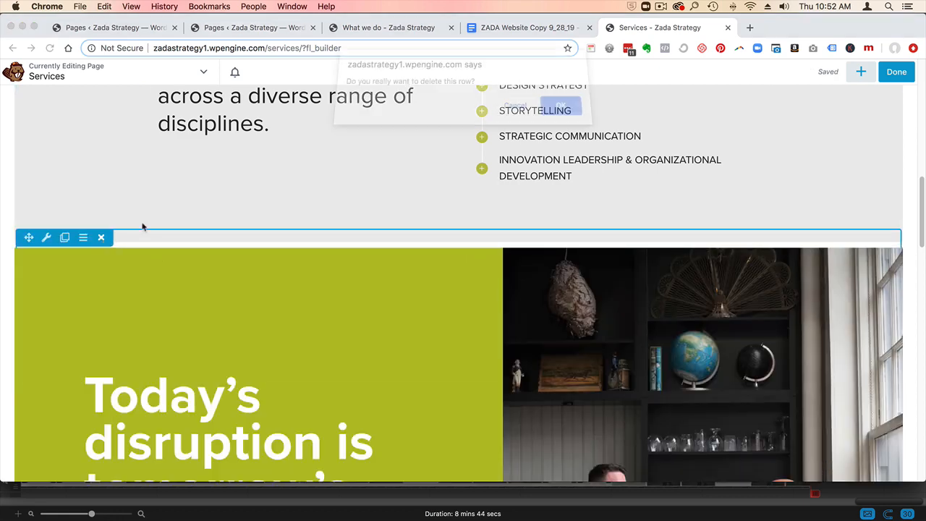
click(557, 115)
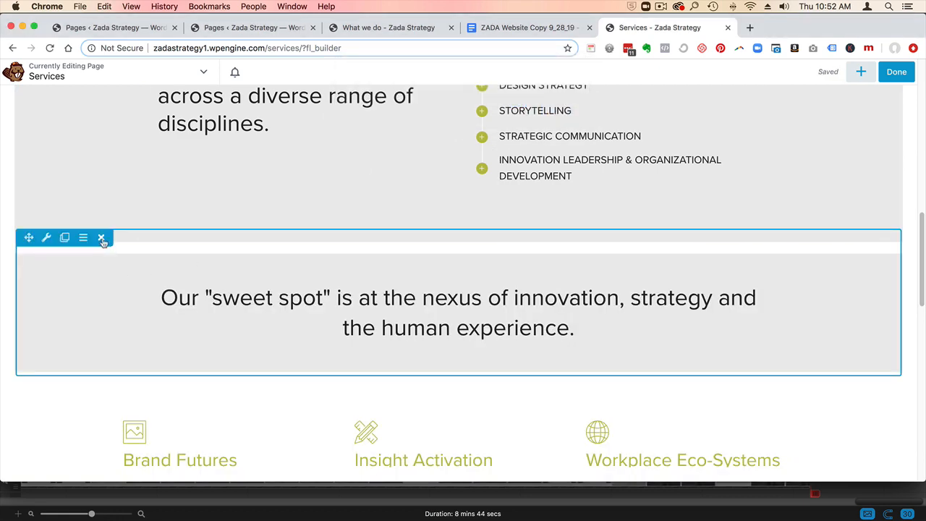
- Try the Button call-to-action type on the Brand Futures info box and discard the change
scroll(272, 298, down, 4)
scroll(277, 301, down, 1)
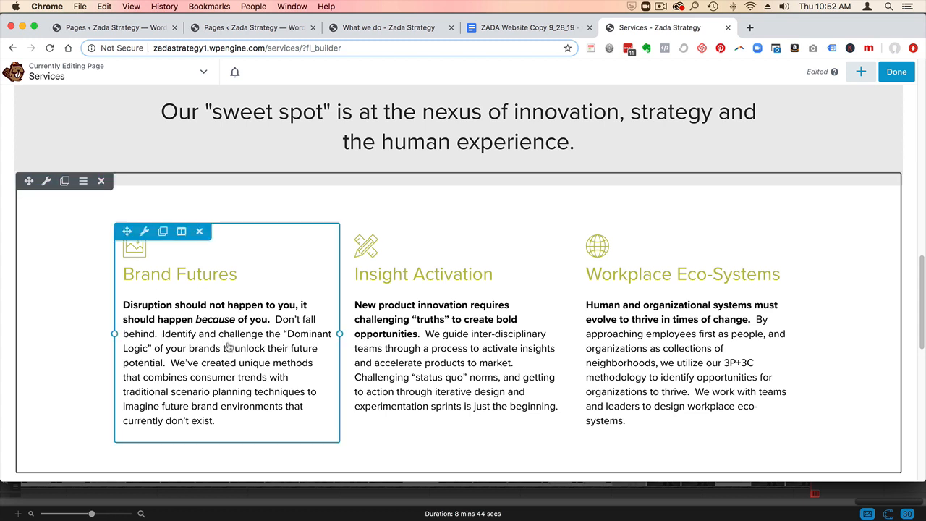
click(144, 231)
drag(449, 78, 453, 78)
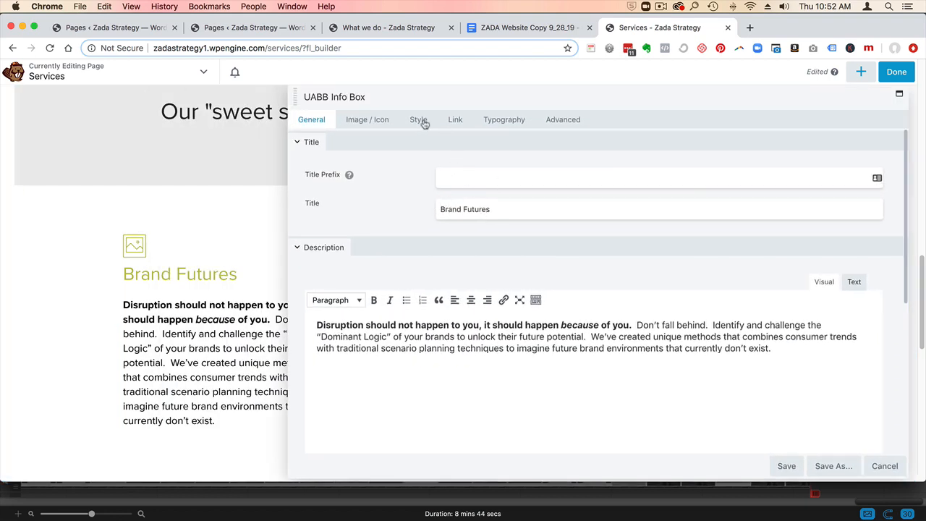
click(420, 120)
click(455, 120)
click(473, 181)
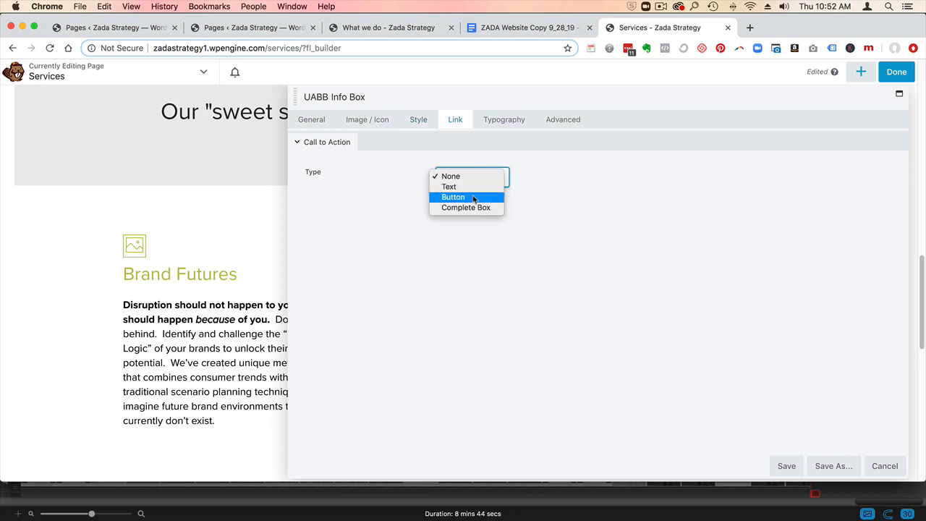
click(458, 196)
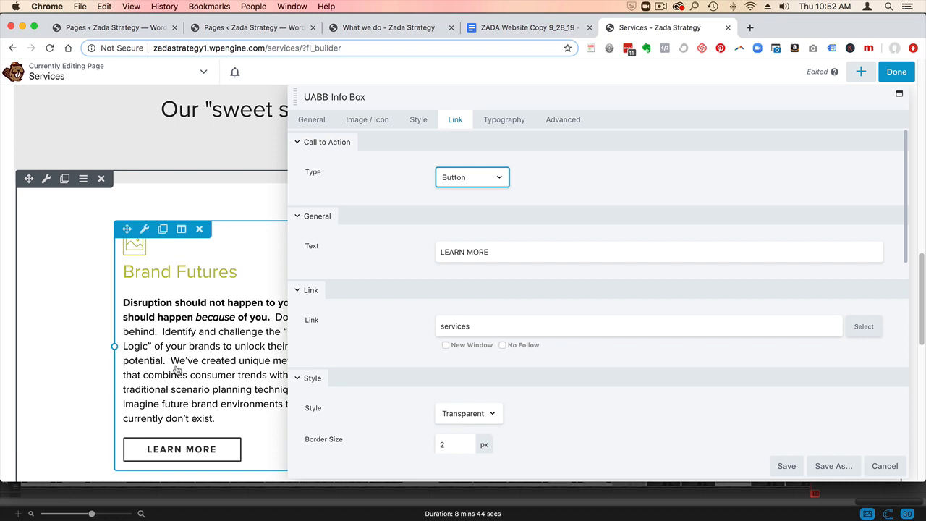
click(884, 466)
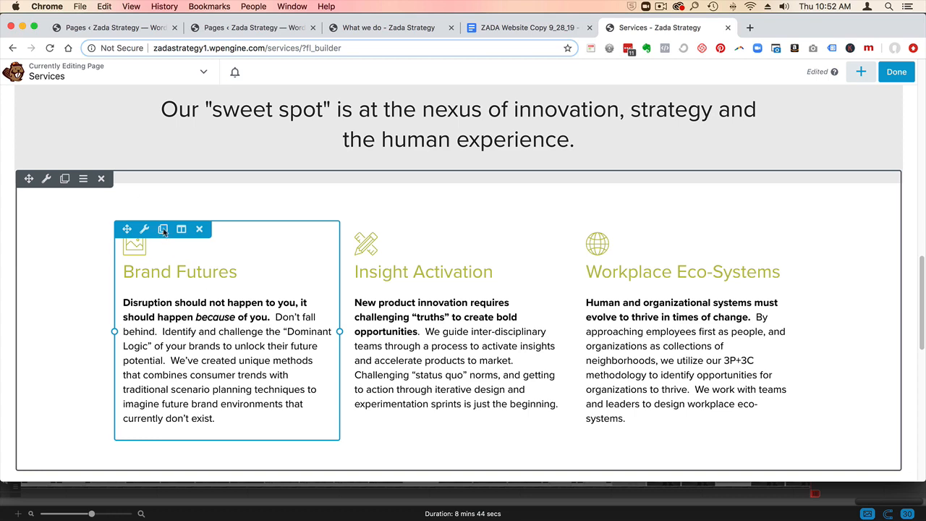
- Duplicate the Brand Futures info box and delete the copy
click(163, 229)
scroll(189, 290, down, 3)
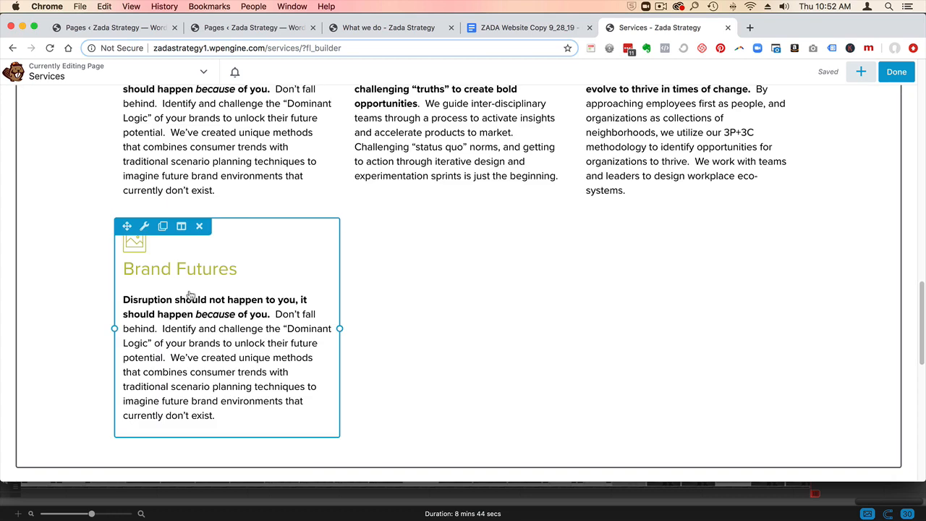
click(199, 227)
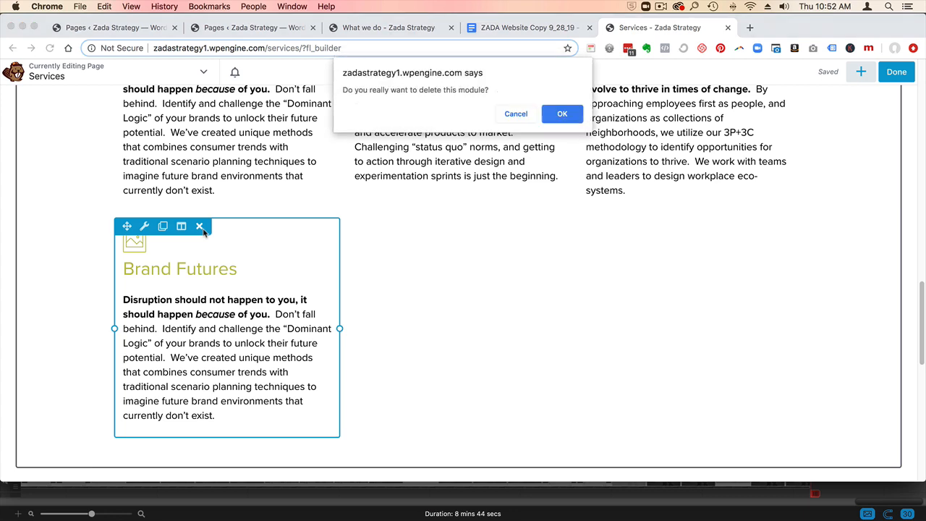
click(576, 112)
- Copy the paragraph starting "Brand Futures: We know that the future is full of possibilities" from the ZADA Website Copy document
scroll(340, 217, up, 3)
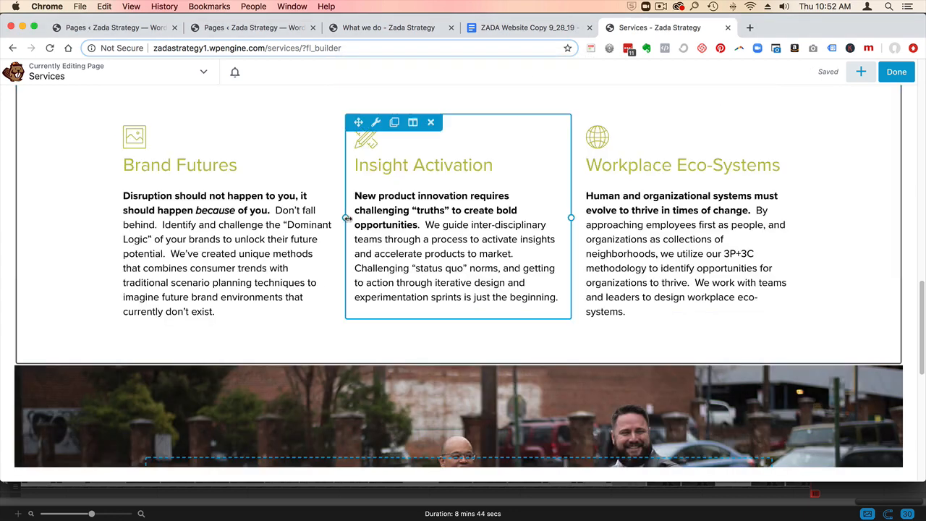
scroll(340, 228, up, 6)
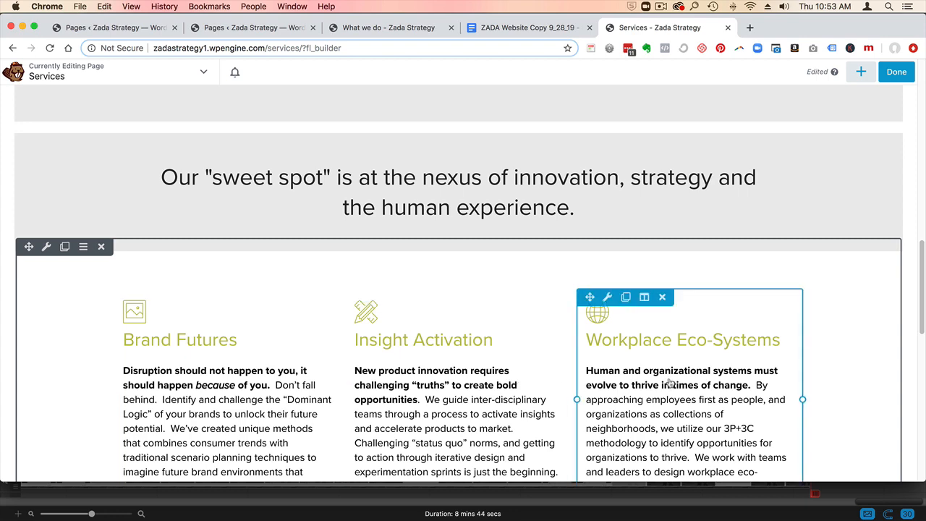
click(527, 27)
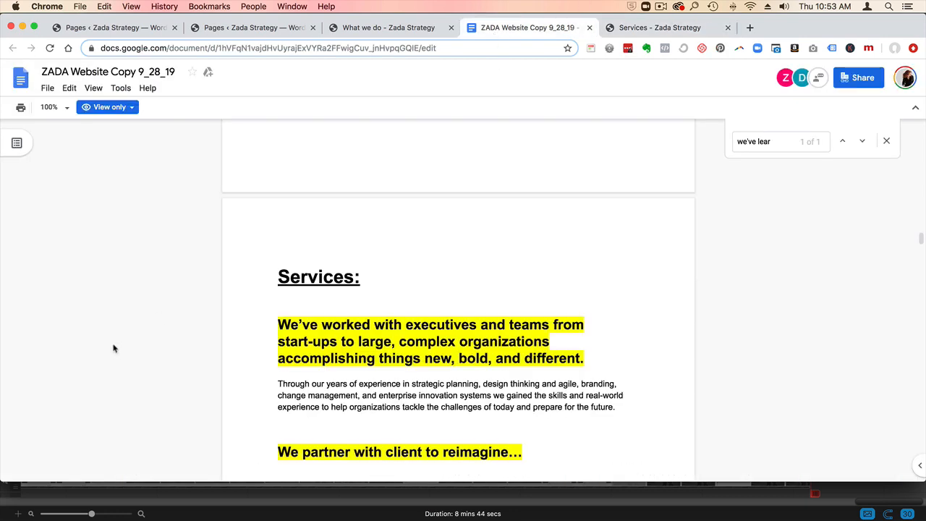
scroll(195, 344, down, 5)
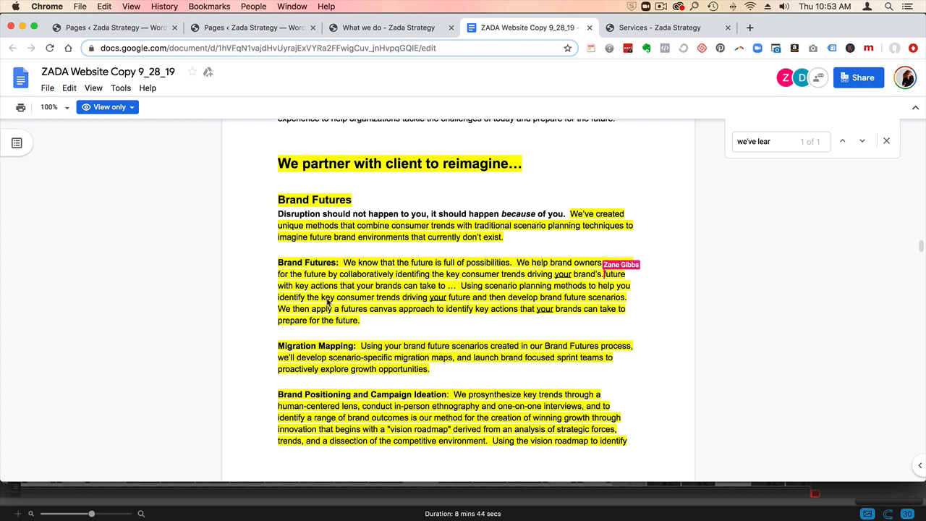
drag(361, 320, 279, 261)
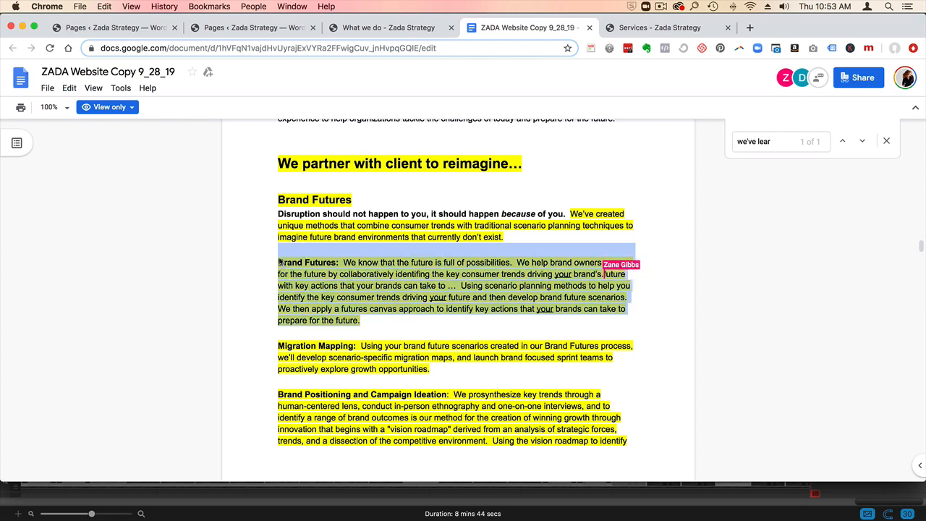
- Switch to the Services page and replace the Brand Futures info box description with the copied "We know that the future is full of possibilities" paragraph
click(664, 29)
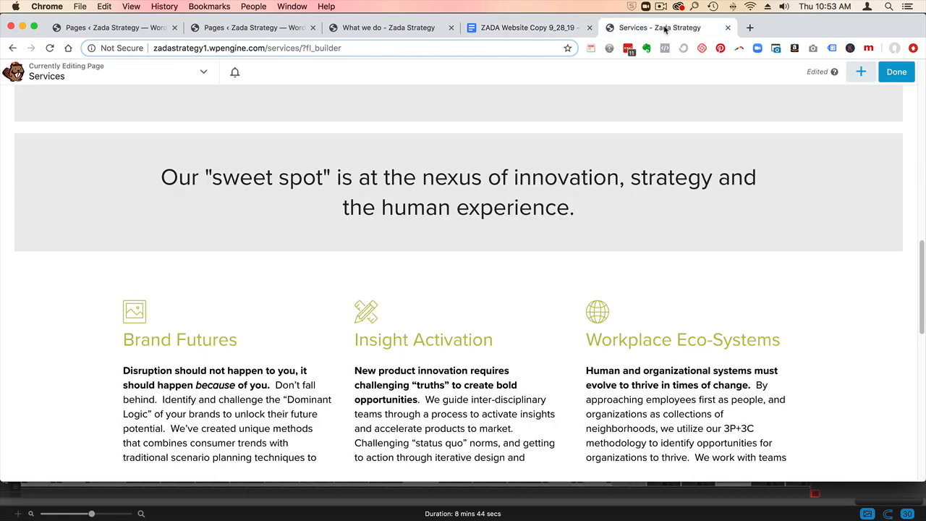
scroll(227, 367, down, 1)
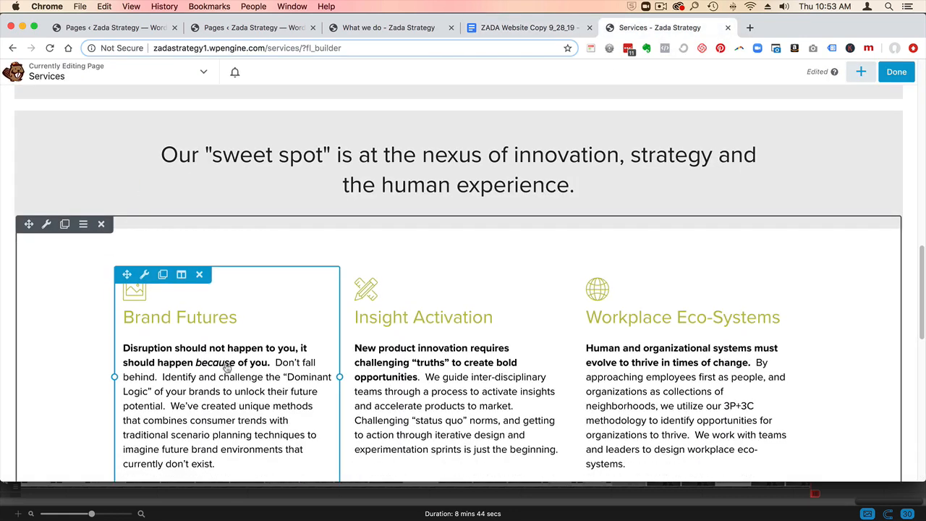
click(226, 367)
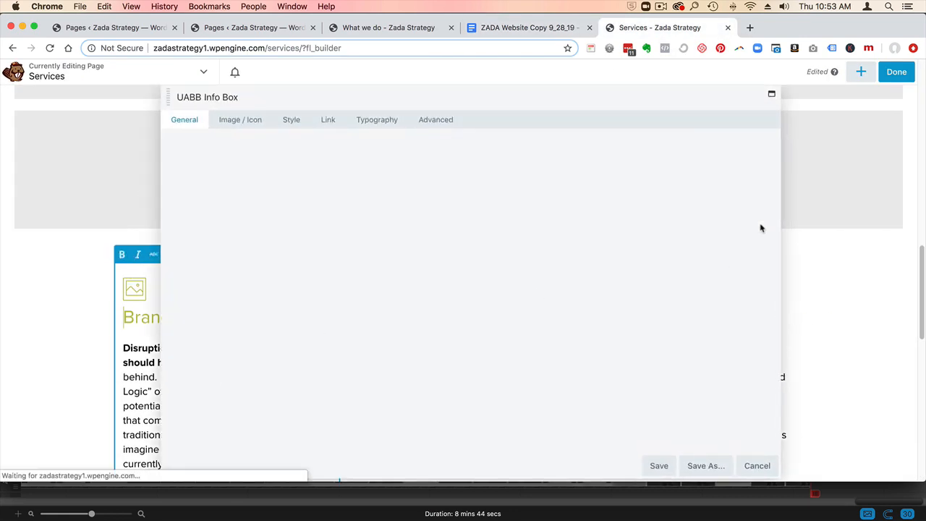
drag(657, 351, 162, 323)
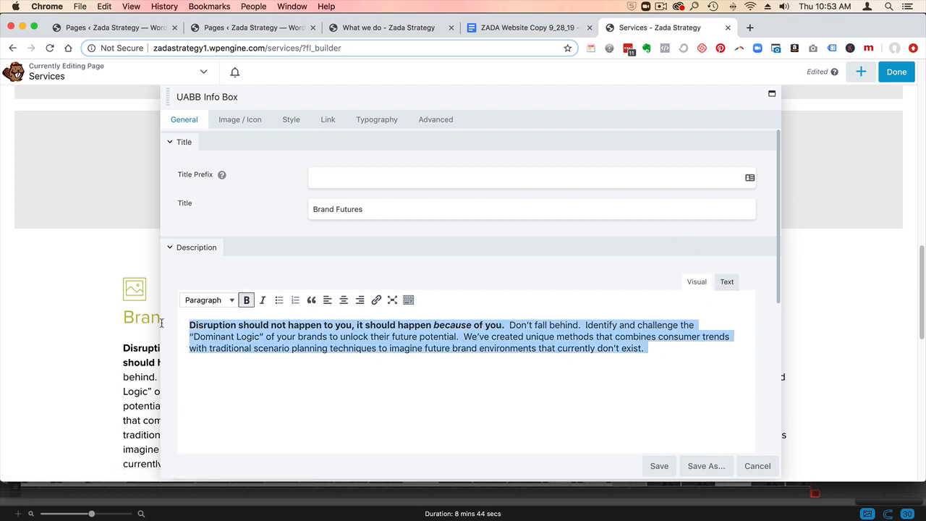
text(Brand Futures:  We know that the future is full of possibilities.  We help brand owners prepare for the future by collaboratively identifing the key consumer trends driving your brand’s.  future with key actions that your brands can take to …  Using scenario planning methods to help you identify the key consumer trends driving your future and then develop brand future scenarios.  We then apply a futures canvas approach to identify key actions that your brands can take to prepare for the future.)
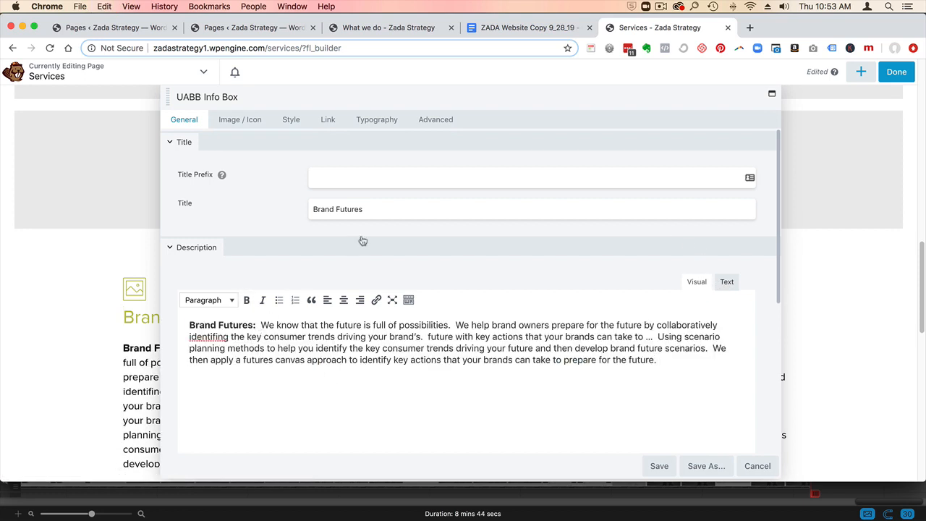
- Remove the bold "Brand Futures:" lead-in from the info box description and save the module
drag(372, 209, 287, 206)
drag(262, 325, 193, 314)
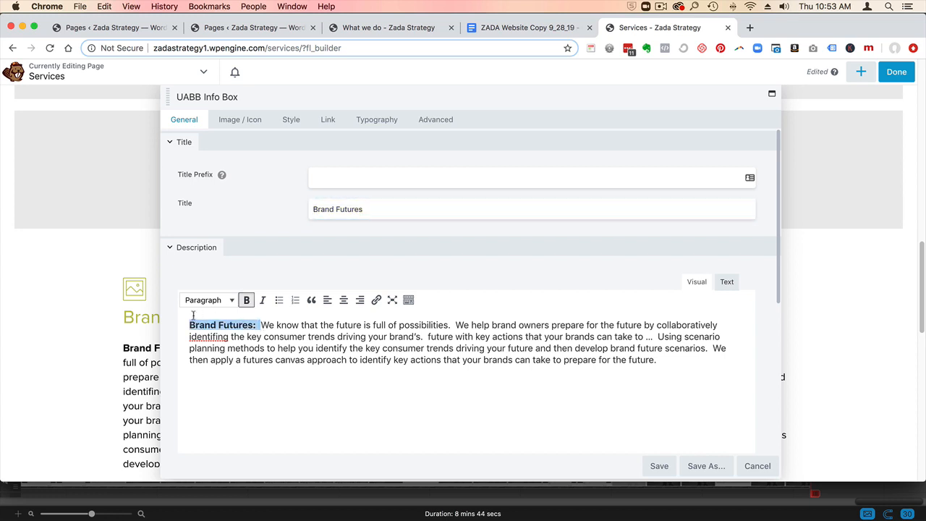
key(BackSpace)
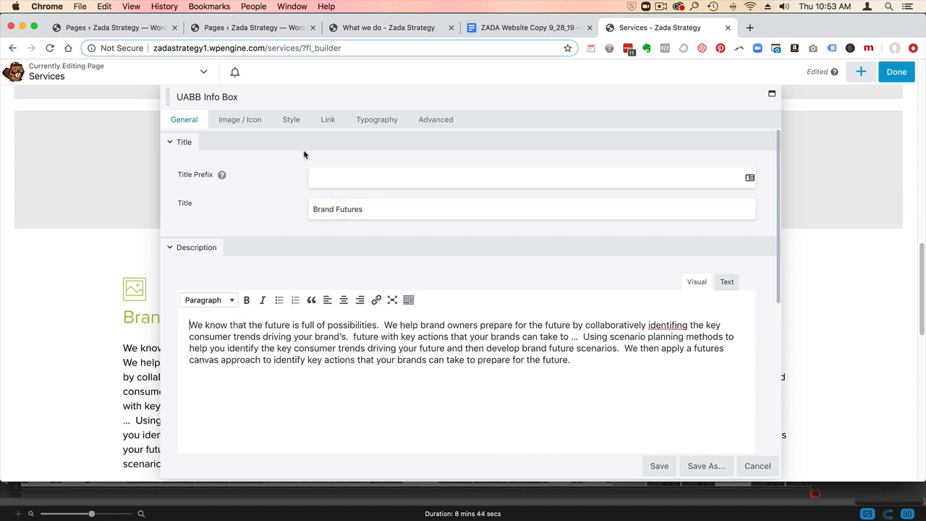
click(328, 121)
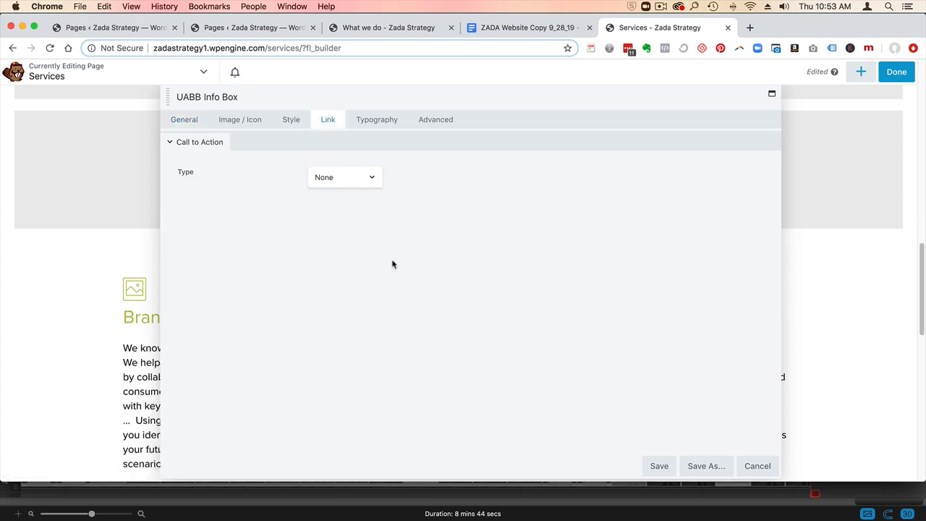
click(656, 465)
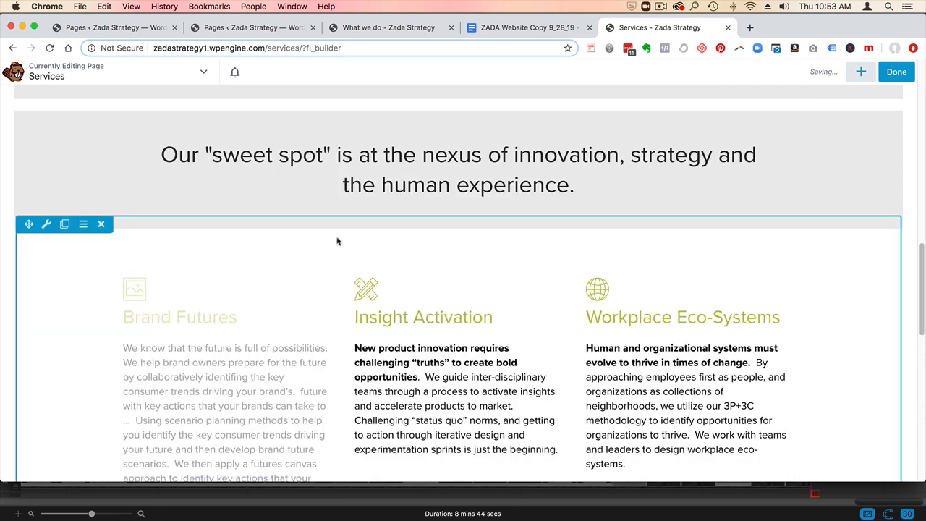
- Insert the saved "newsletter optin" row between the street photo row and the "With decades of experience" row
scroll(336, 241, down, 2)
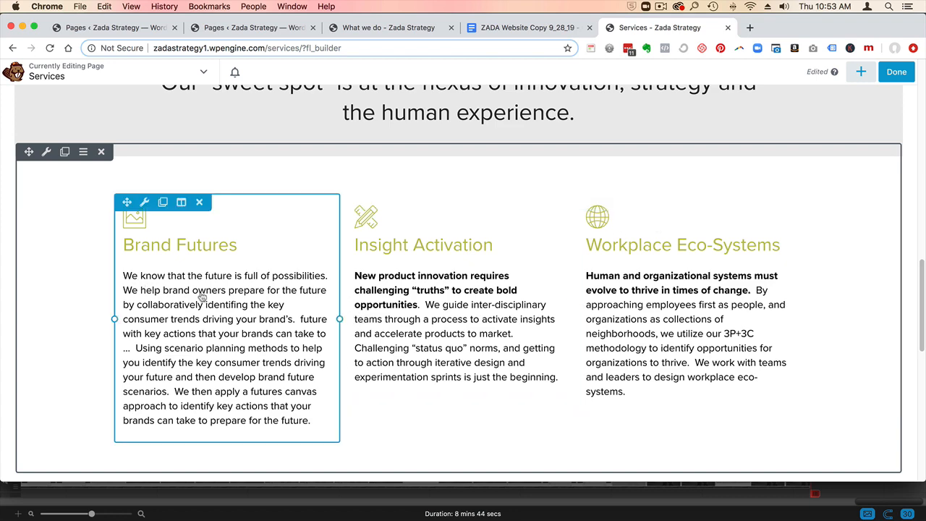
scroll(202, 296, down, 7)
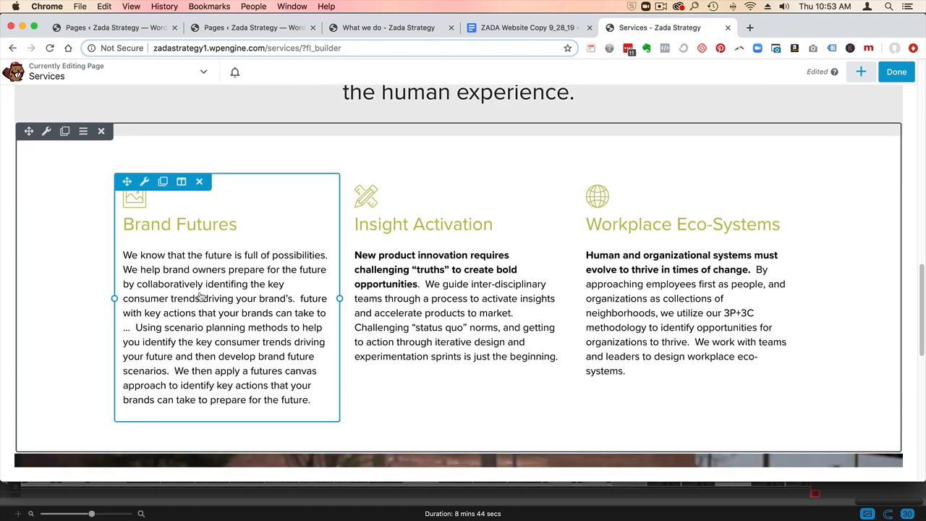
scroll(201, 296, down, 4)
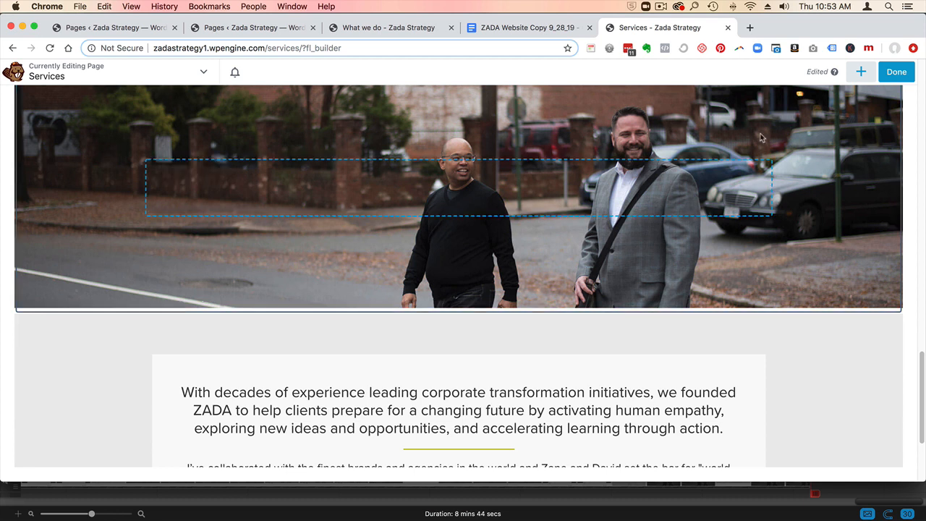
click(860, 73)
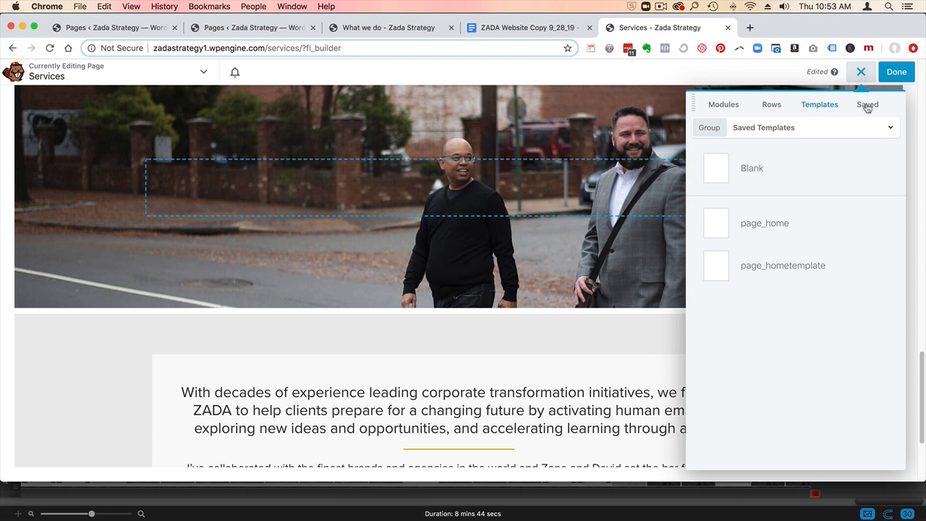
click(866, 107)
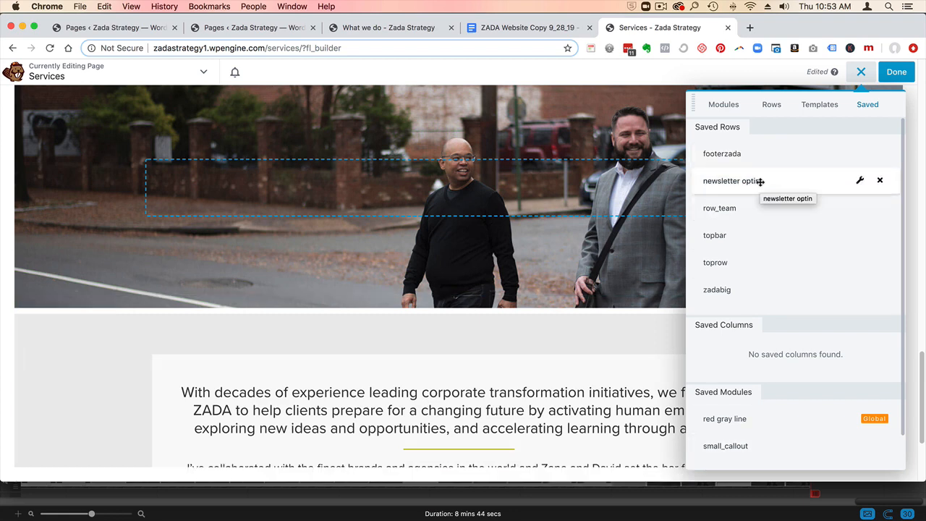
drag(760, 182, 581, 374)
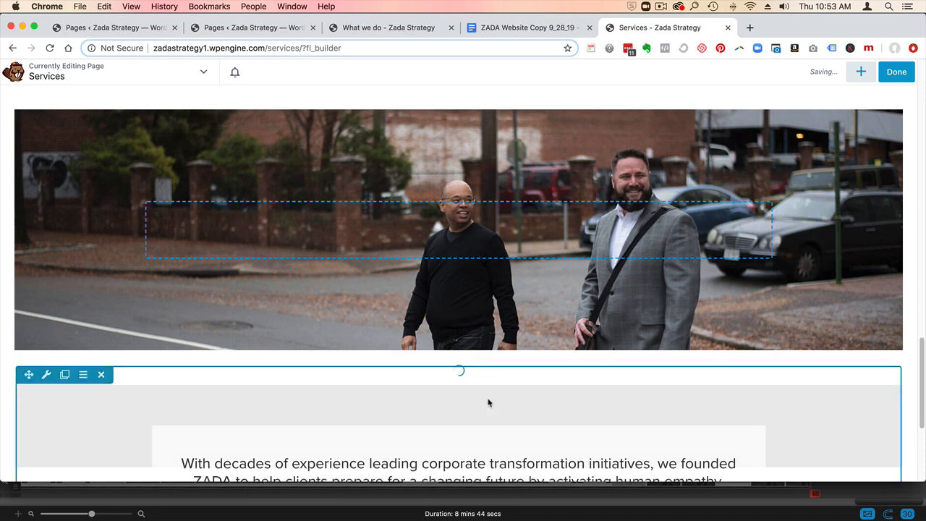
scroll(550, 397, down, 2)
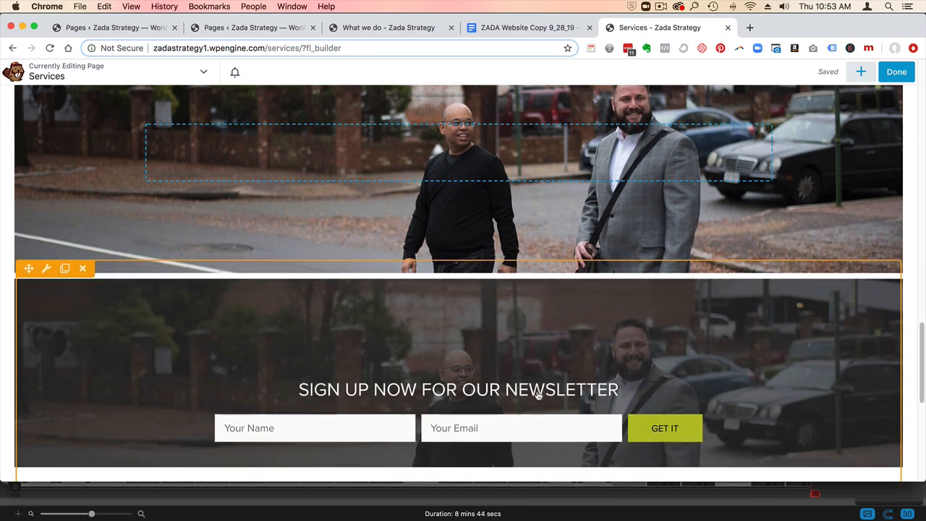
- Delete the street photo row above the newsletter sign-up row and publish the Services page
scroll(538, 395, up, 8)
scroll(117, 217, down, 4)
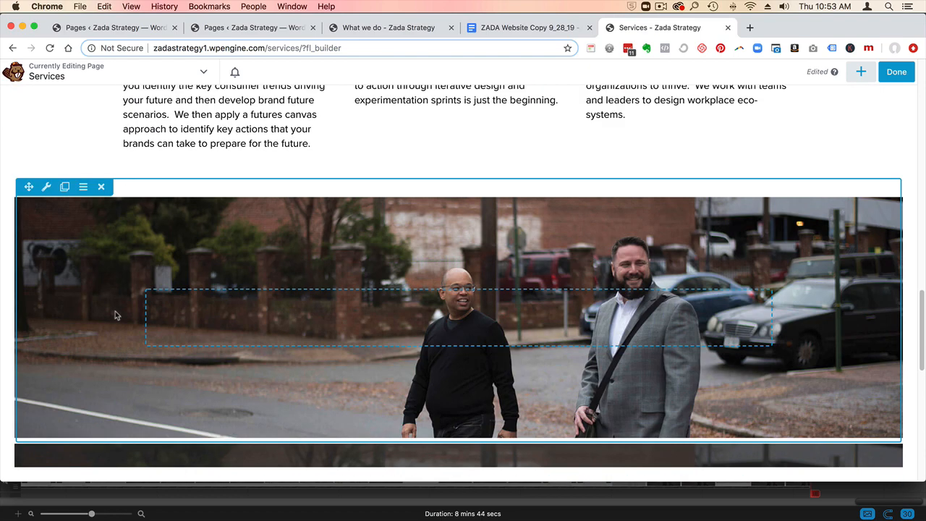
click(101, 187)
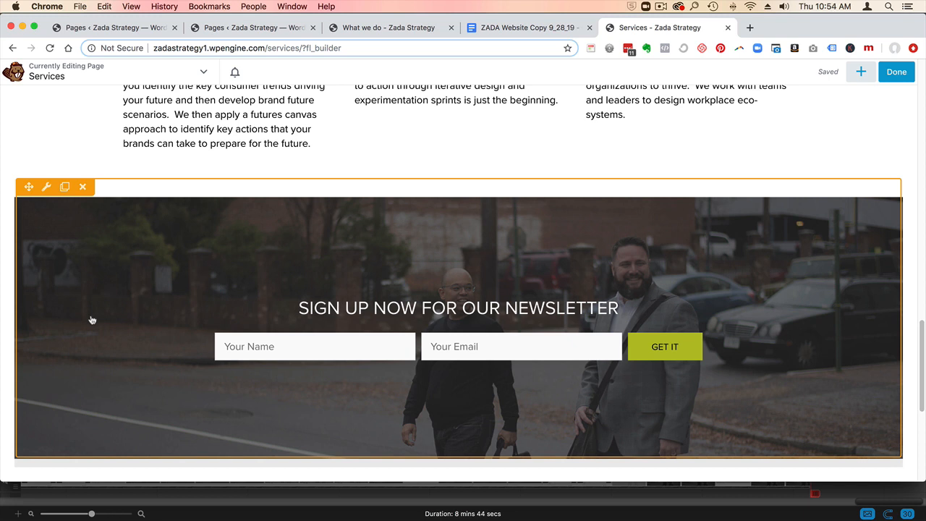
click(895, 73)
click(856, 74)
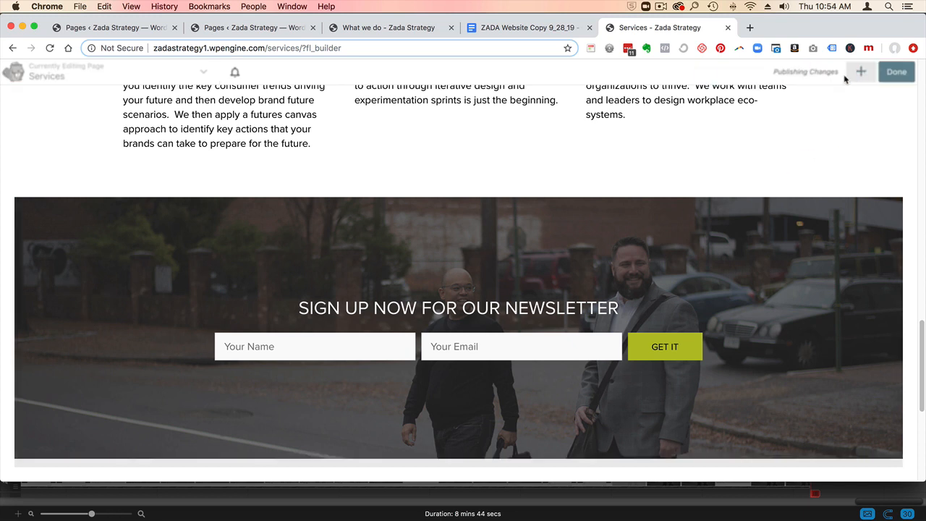